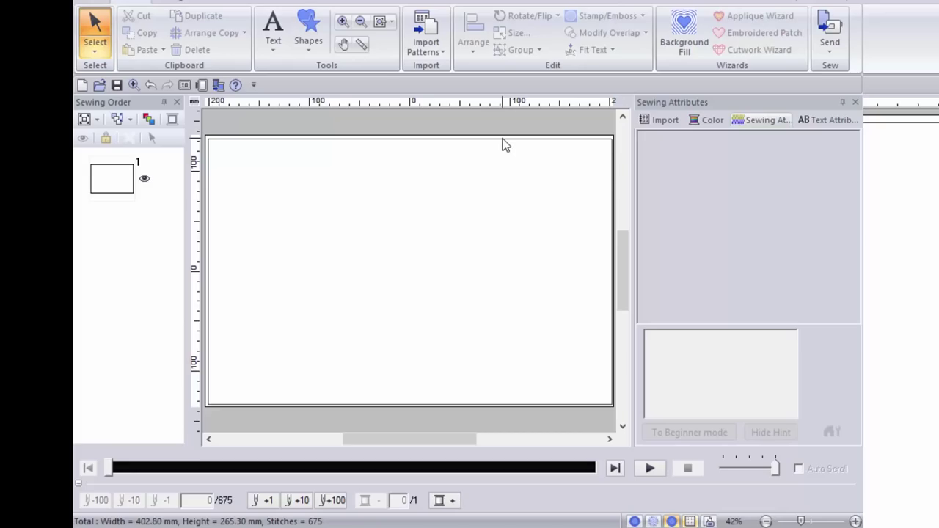
# Fill the rectangular region with the floral decorative pattern df_pat025 using the Background Fill wizard
pyautogui.click(682, 35)
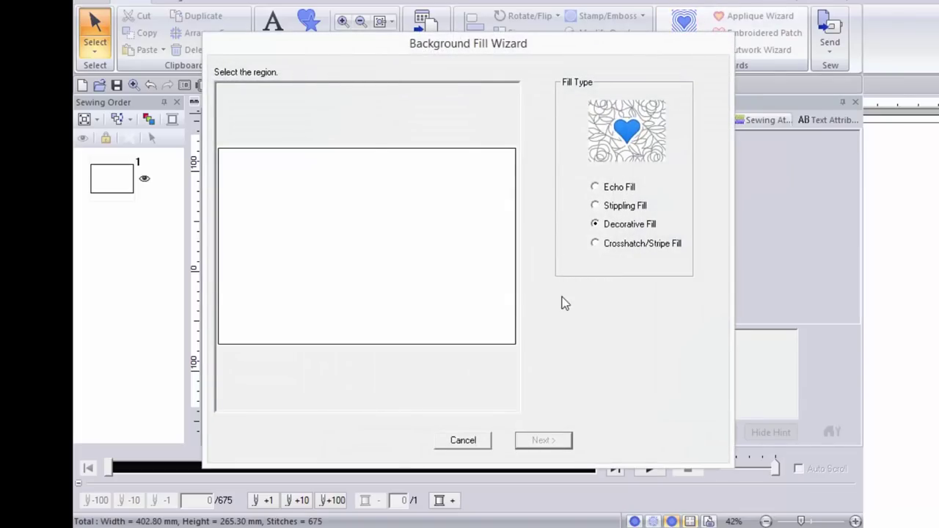
pyautogui.click(504, 280)
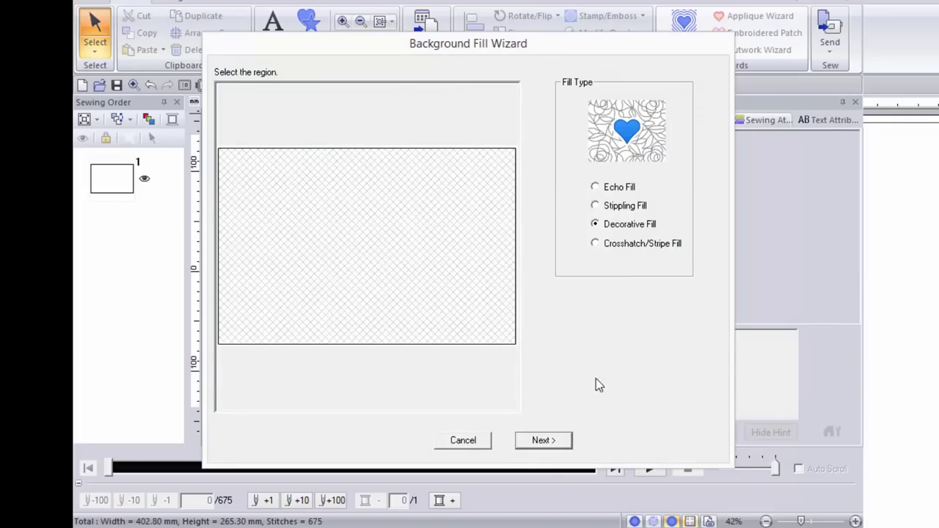
pyautogui.click(547, 442)
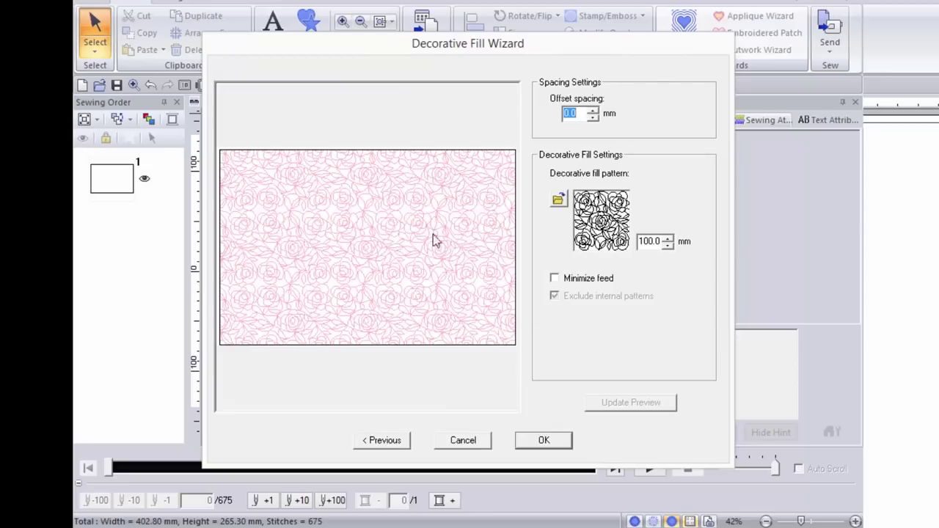
pyautogui.click(560, 201)
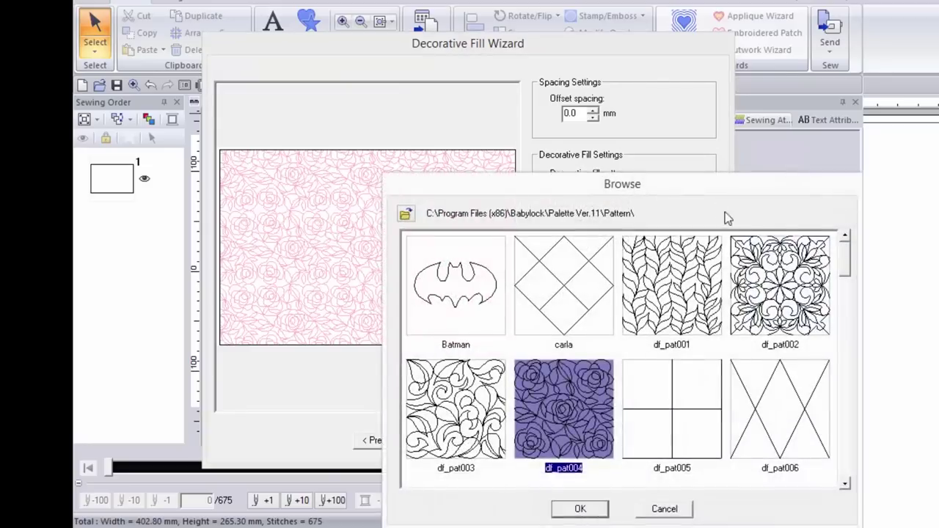
pyautogui.moveTo(708, 191); pyautogui.dragTo(582, 108)
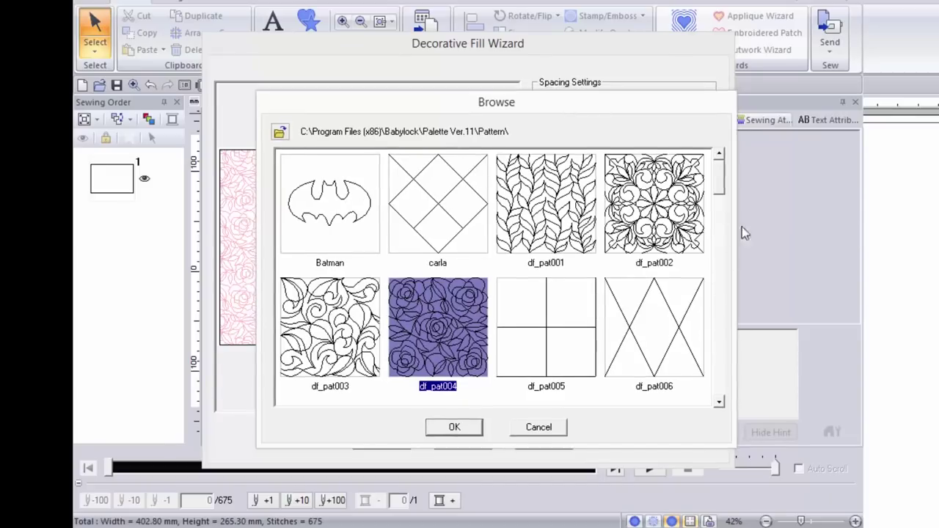
pyautogui.moveTo(717, 209); pyautogui.dragTo(715, 247)
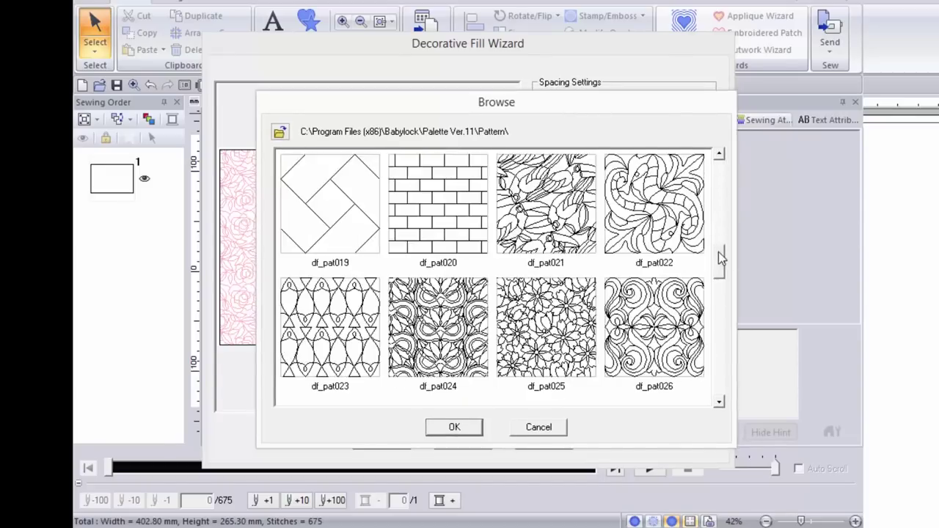
pyautogui.click(557, 325)
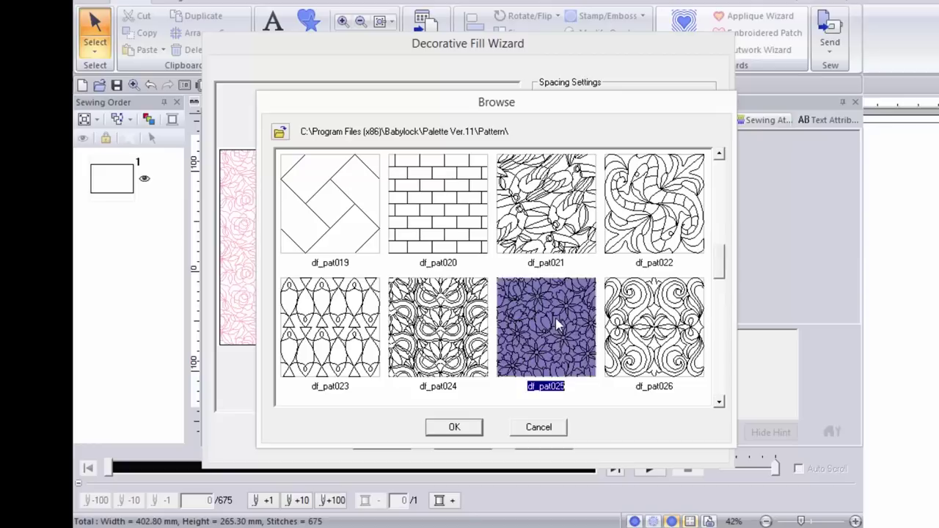
pyautogui.click(464, 426)
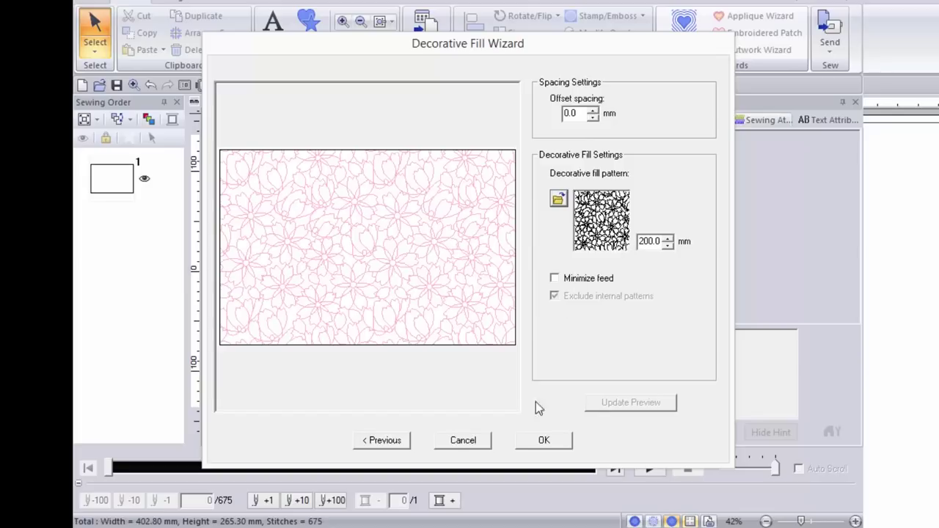
pyautogui.click(554, 441)
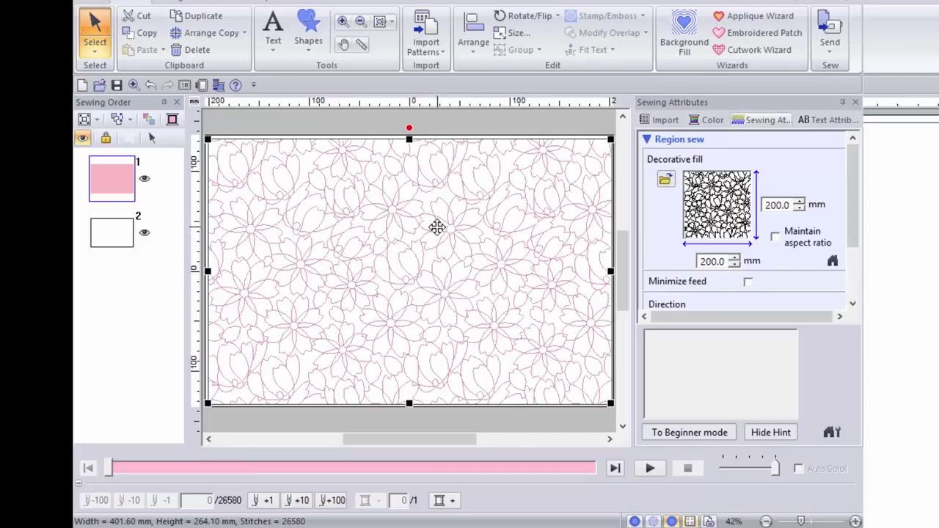
# Send the filled design to the network machine SewingMachine
pyautogui.click(829, 33)
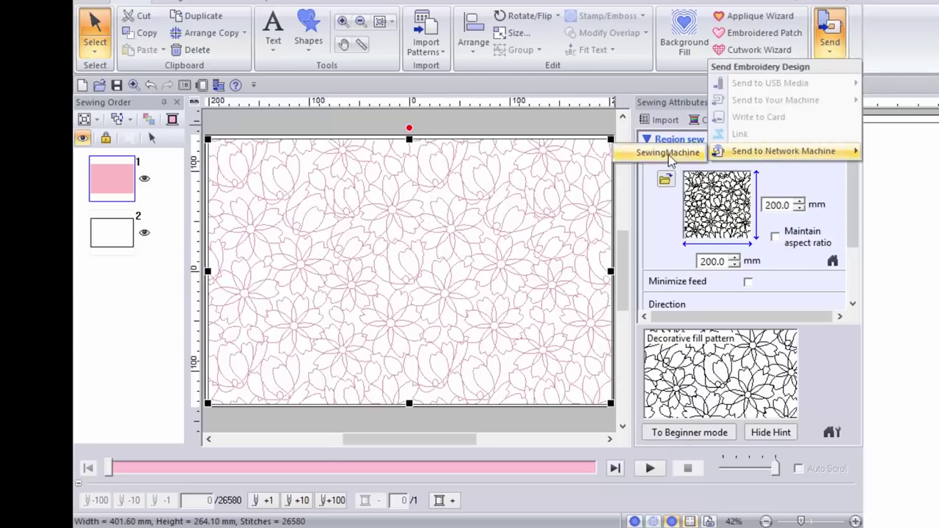
pyautogui.click(669, 161)
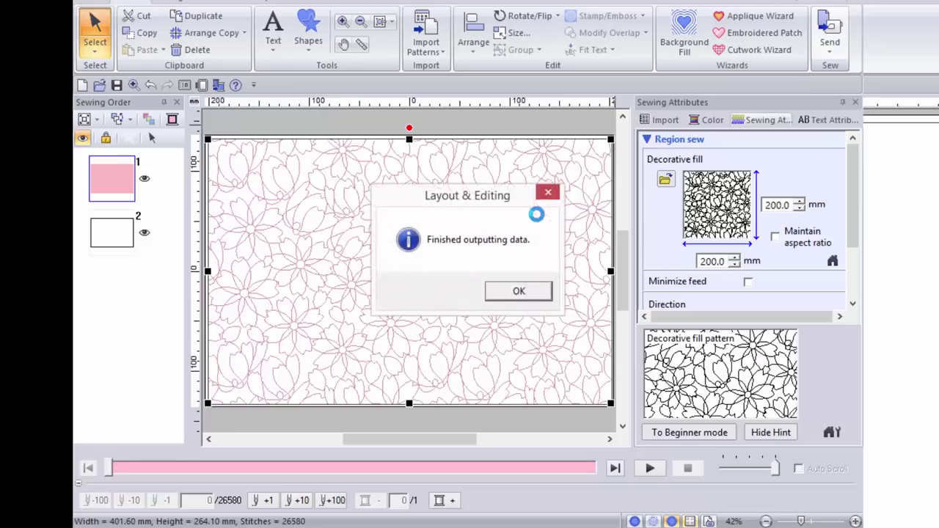
pyautogui.click(519, 291)
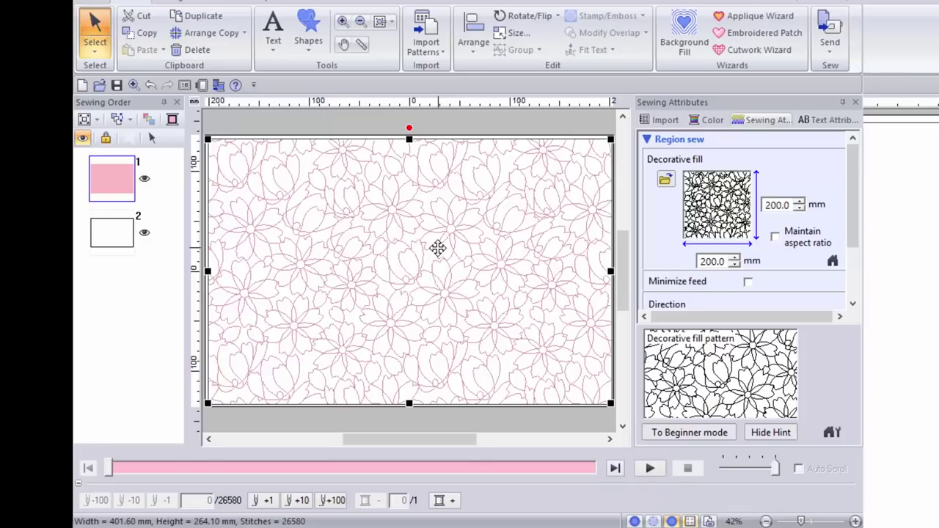
pyautogui.click(690, 29)
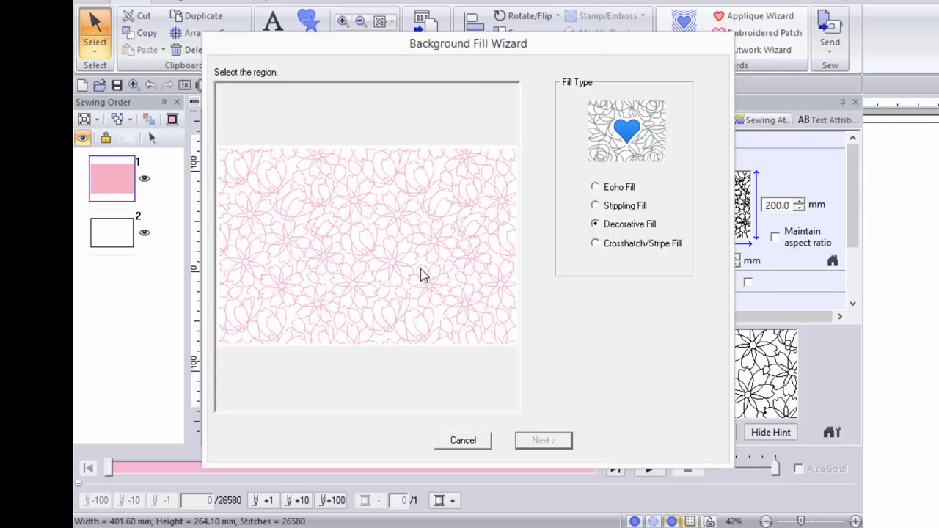
pyautogui.click(437, 230)
pyautogui.click(473, 449)
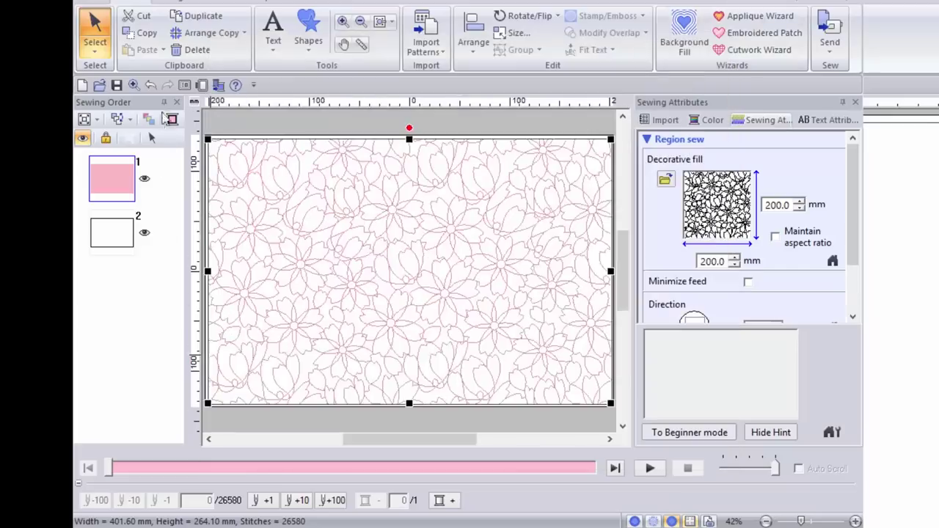
# Undo the floral decorative fill inside the rectangle
pyautogui.click(150, 84)
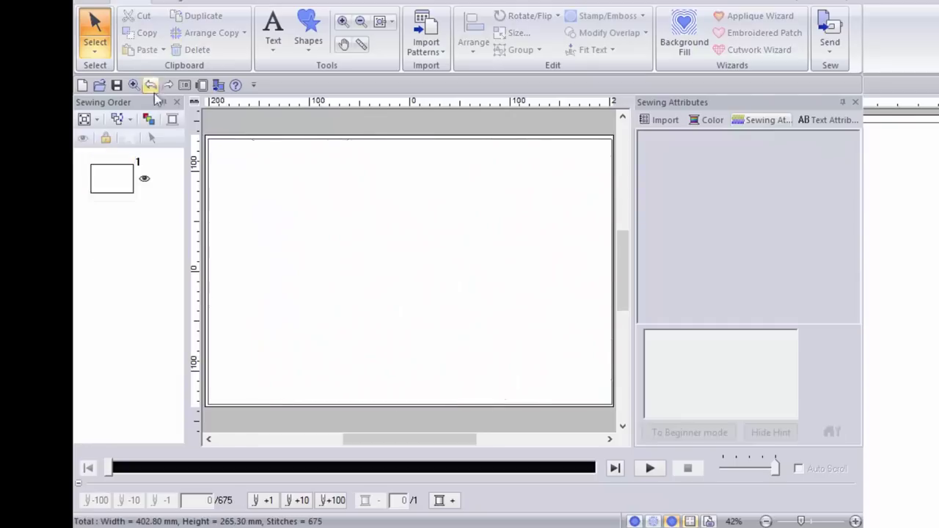
# Start a decorative background fill of the rectangle using the diamond lattice pattern df_pat006
pyautogui.click(677, 44)
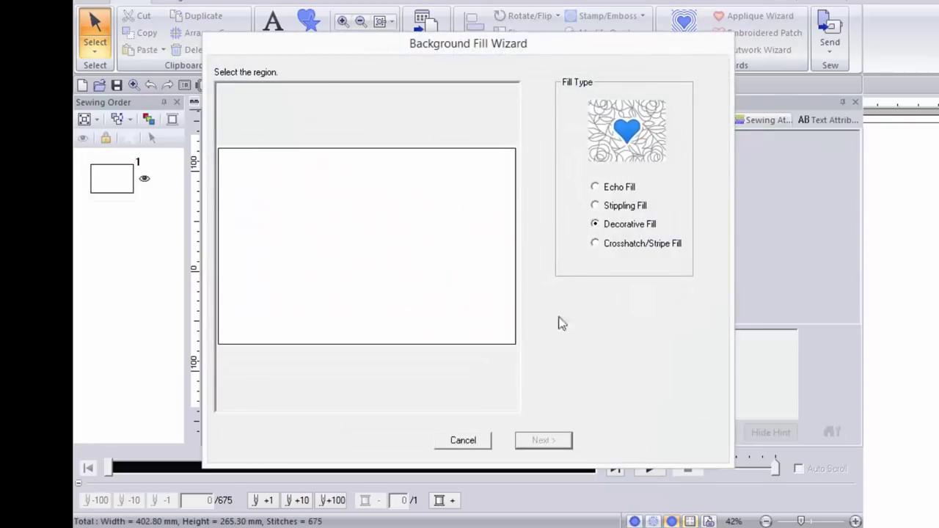
pyautogui.click(435, 266)
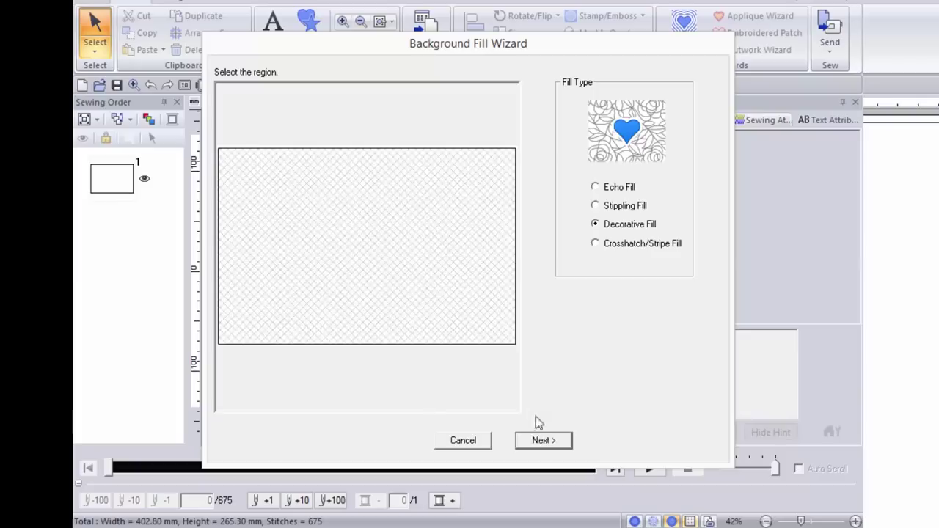
pyautogui.click(541, 440)
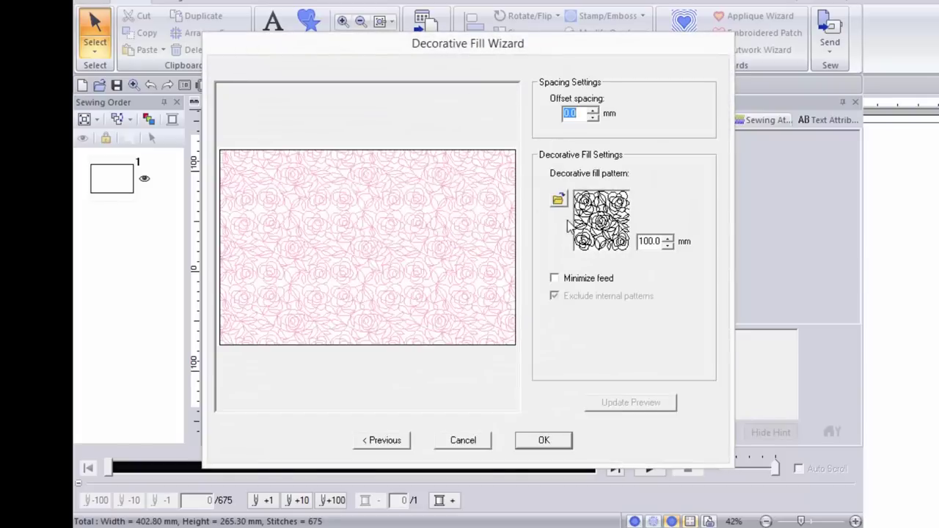
pyautogui.click(558, 198)
pyautogui.moveTo(718, 184)
pyautogui.mouseDown()
pyautogui.moveTo(721, 394)
pyautogui.moveTo(710, 282)
pyautogui.moveTo(722, 271)
pyautogui.moveTo(718, 176)
pyautogui.mouseUp()
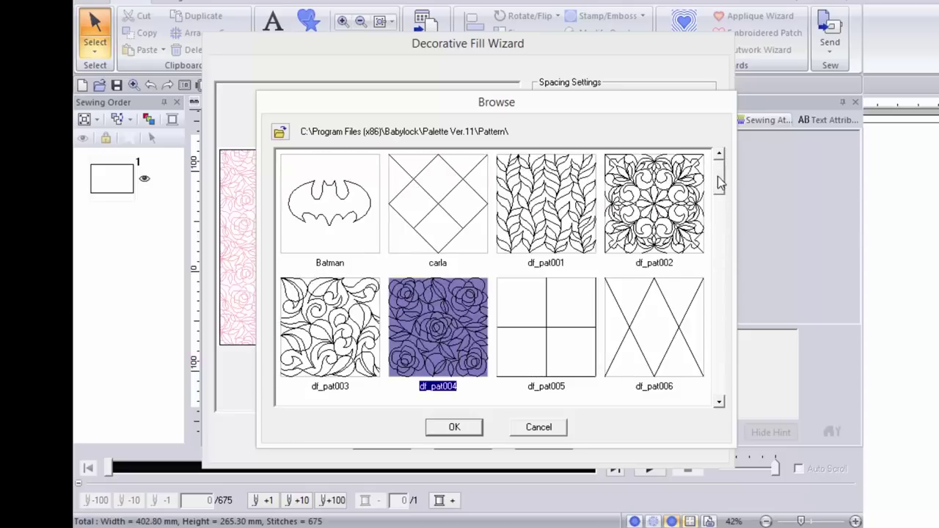
pyautogui.click(693, 312)
pyautogui.click(457, 429)
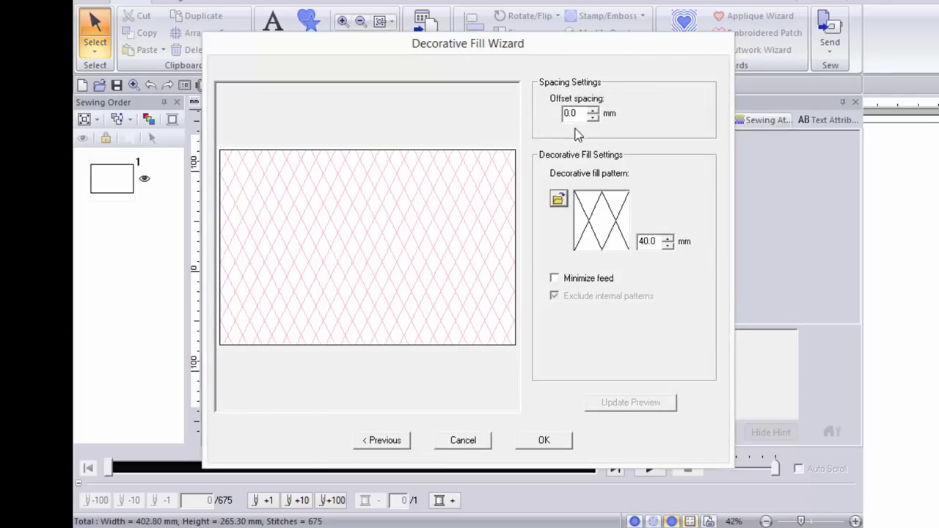
# Set the fill pattern size to 150 mm with Minimize feed on, and apply the fill to the rectangle
pyautogui.click(657, 247)
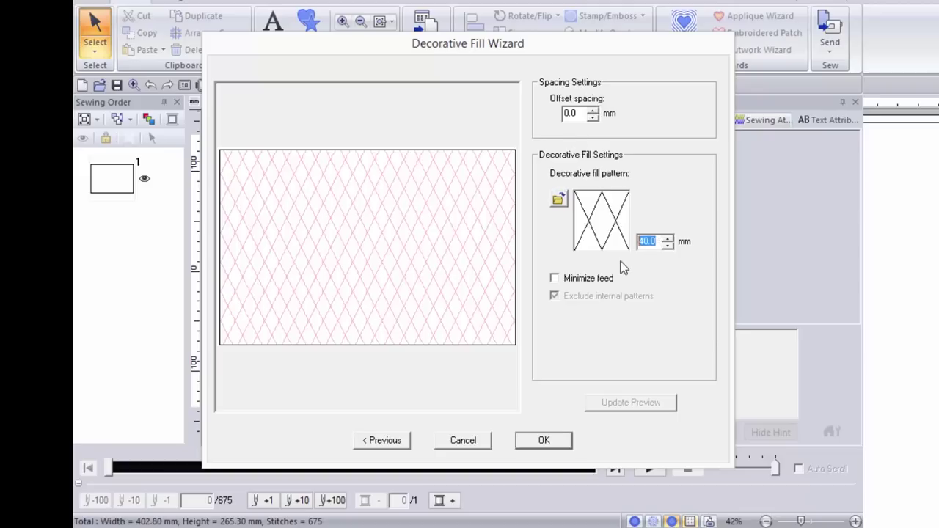
pyautogui.write('150')
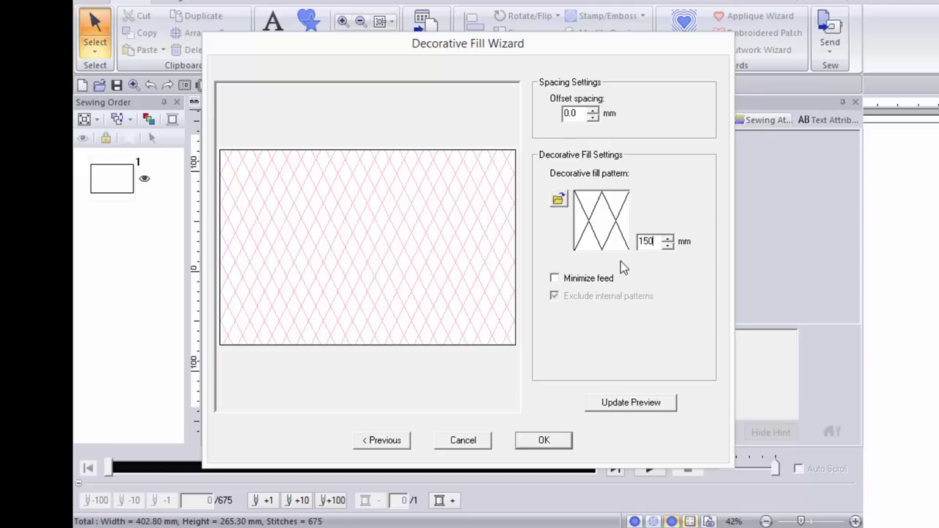
pyautogui.click(554, 277)
pyautogui.click(620, 400)
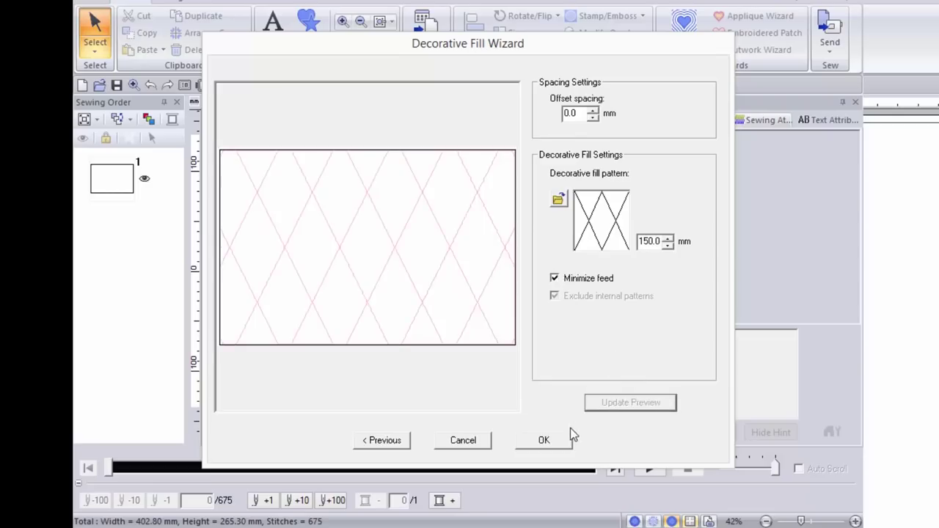
pyautogui.click(544, 440)
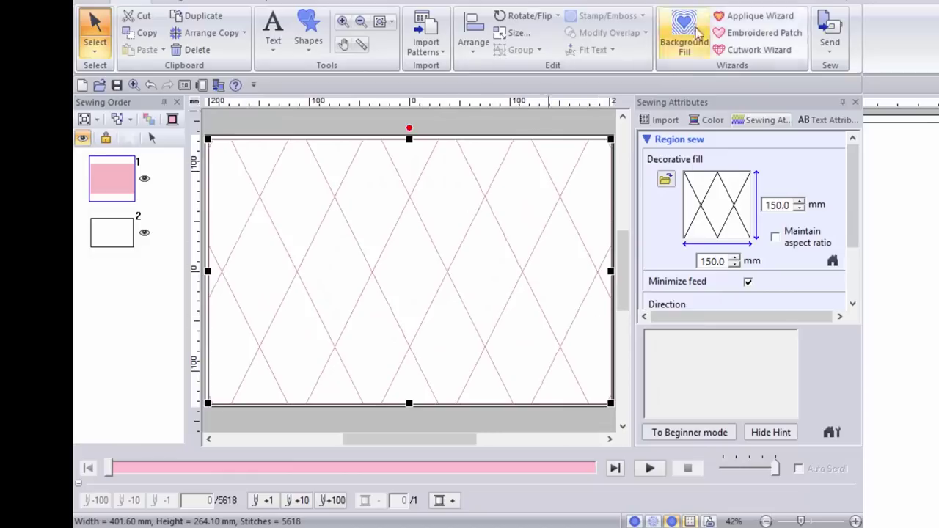
# Fill the five full diamonds in the middle row of the lattice with the 100 mm rose decorative pattern
pyautogui.click(266, 259)
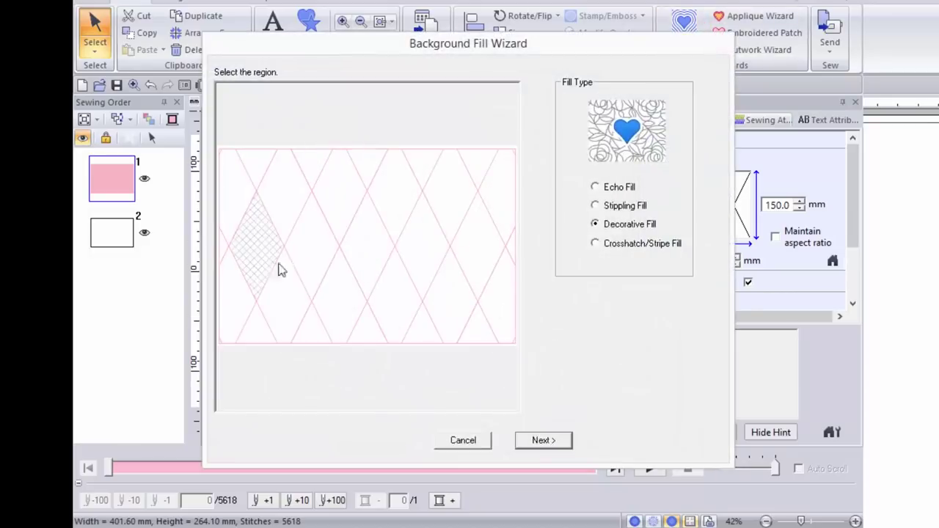
pyautogui.click(317, 251)
pyautogui.click(381, 250)
pyautogui.click(419, 248)
pyautogui.click(479, 251)
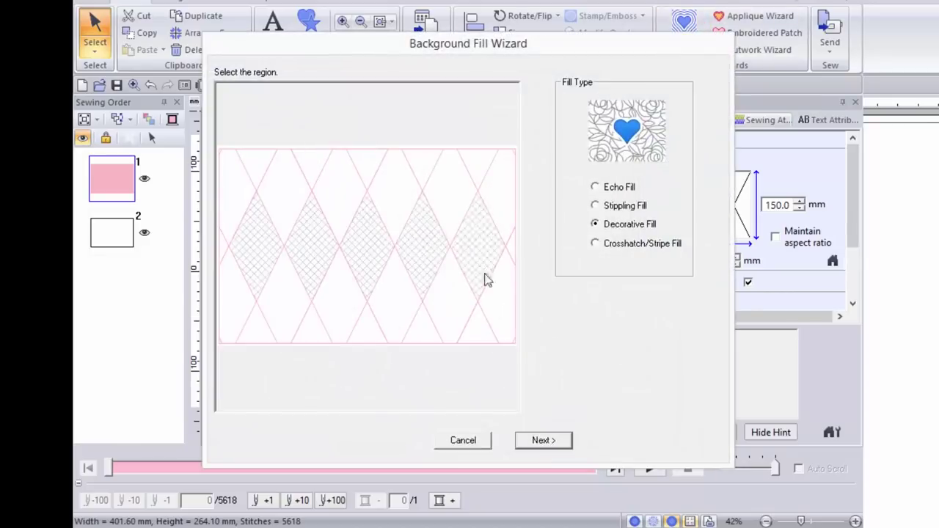
pyautogui.click(542, 440)
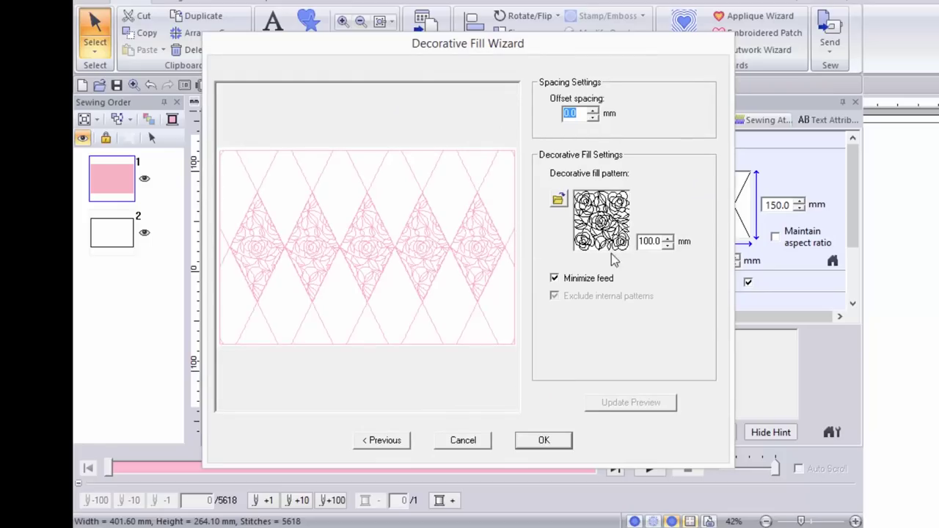
pyautogui.click(558, 441)
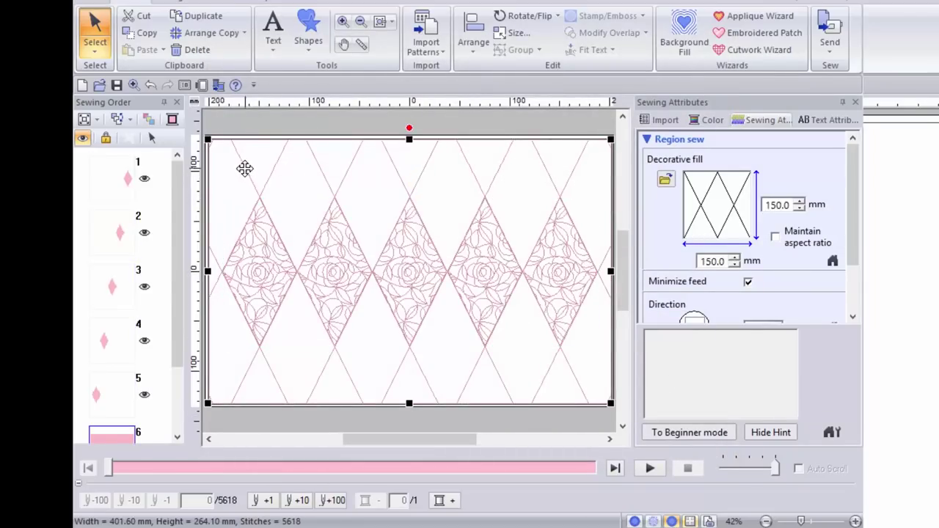
# Remove the diamond lattice and the five rose-filled diamonds, keeping only the outer rectangular frame
pyautogui.click(287, 179)
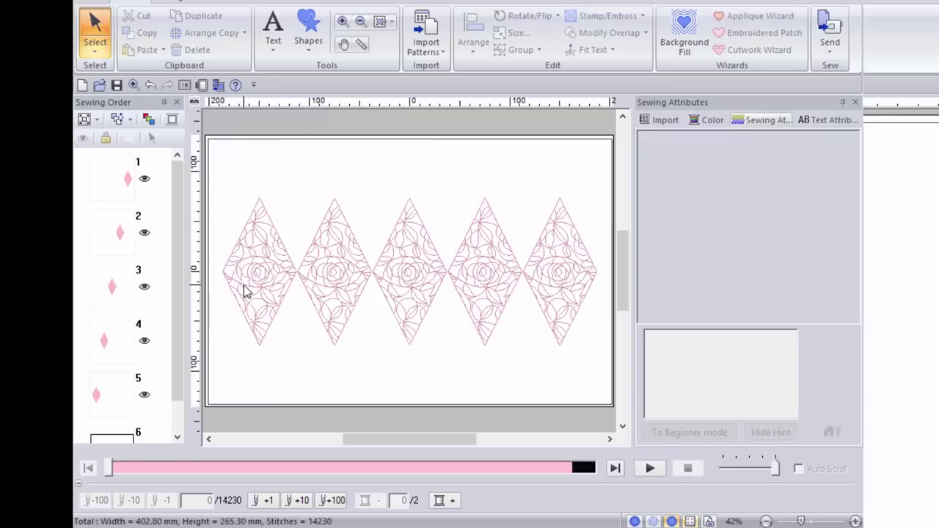
pyautogui.click(270, 244)
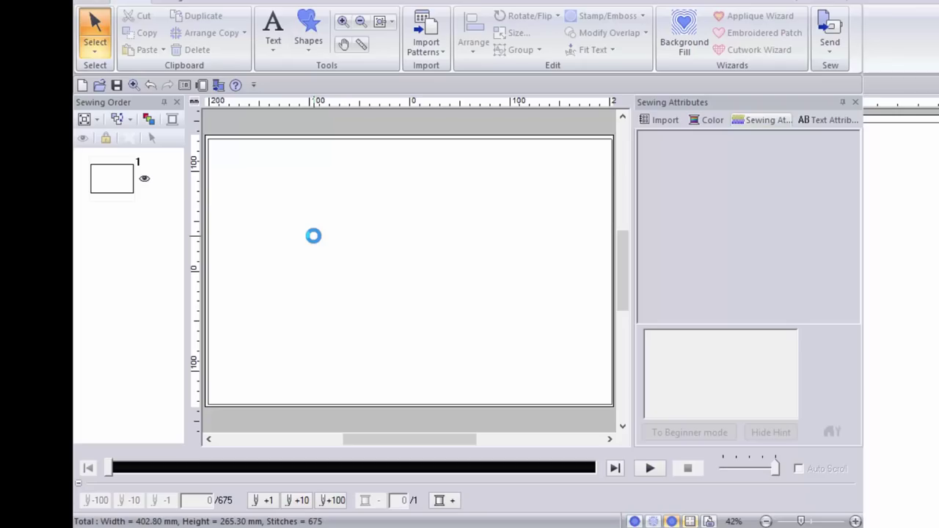
# Add the text MEADOW in the left half of the frame with the standard Text tool in Serif 03
pyautogui.click(277, 49)
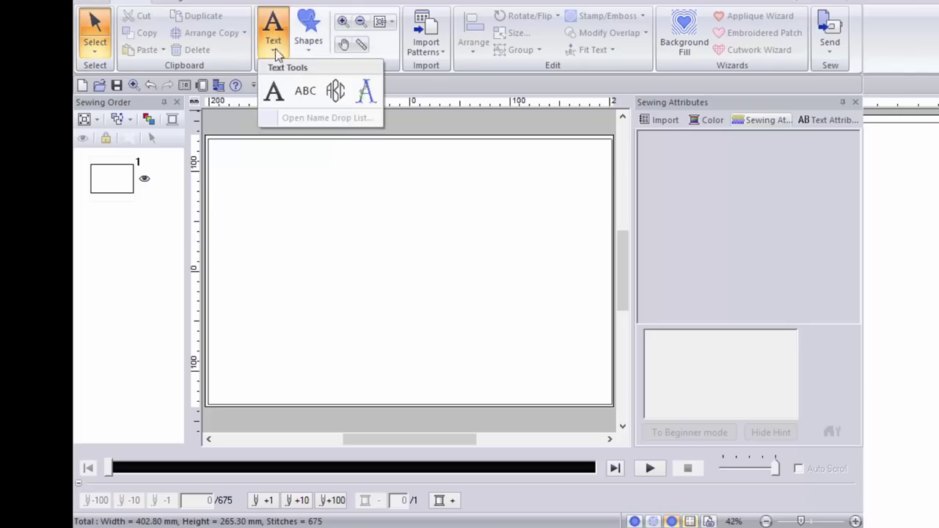
pyautogui.click(275, 90)
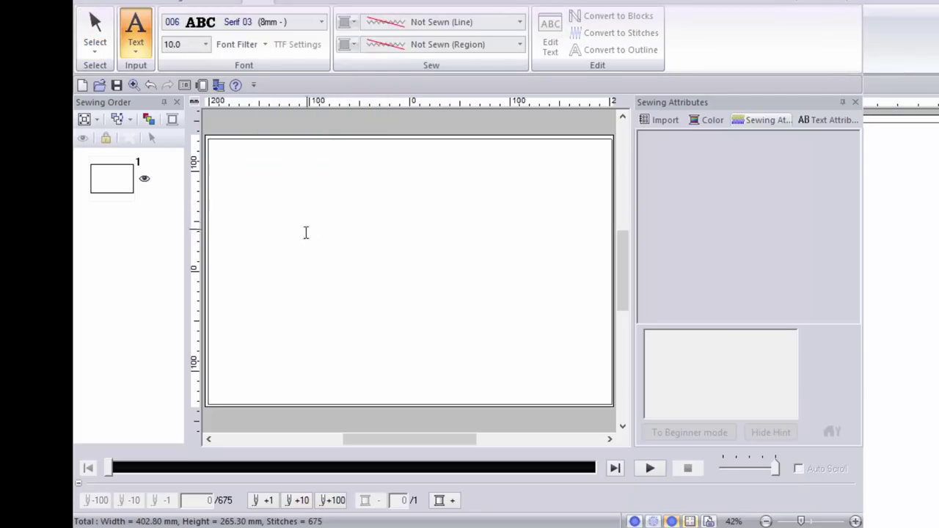
pyautogui.click(265, 281)
pyautogui.write('MEADOW')
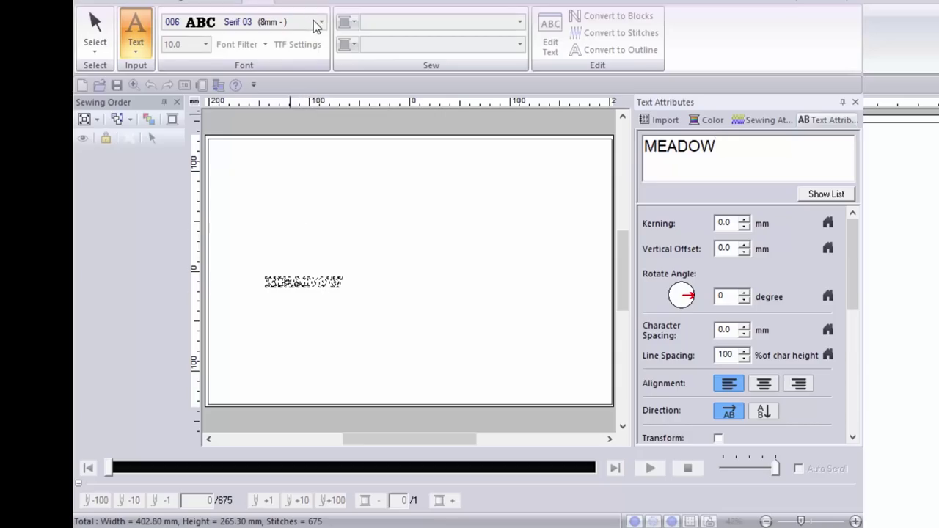
# Enlarge the MEADOW text to about 337 by 127.5 mm and centre it inside the rectangular frame
pyautogui.click(316, 285)
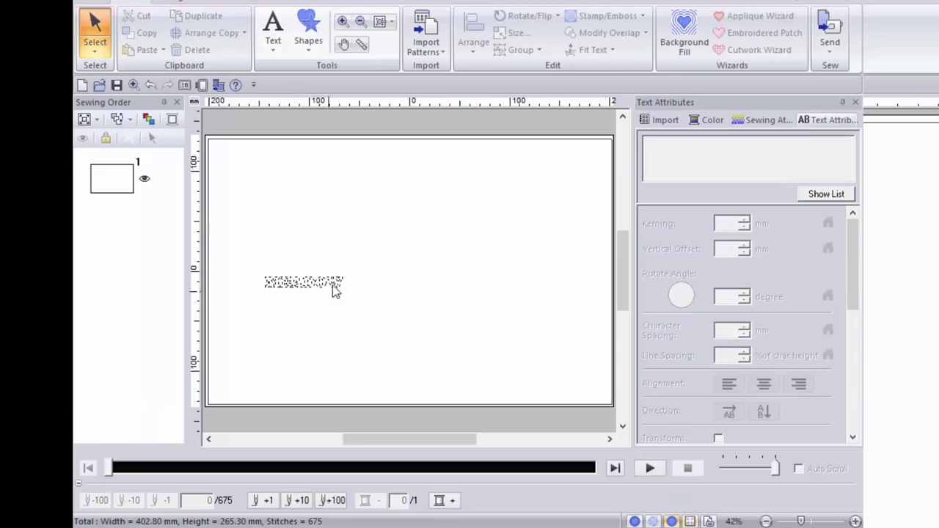
pyautogui.moveTo(257, 265); pyautogui.dragTo(380, 308)
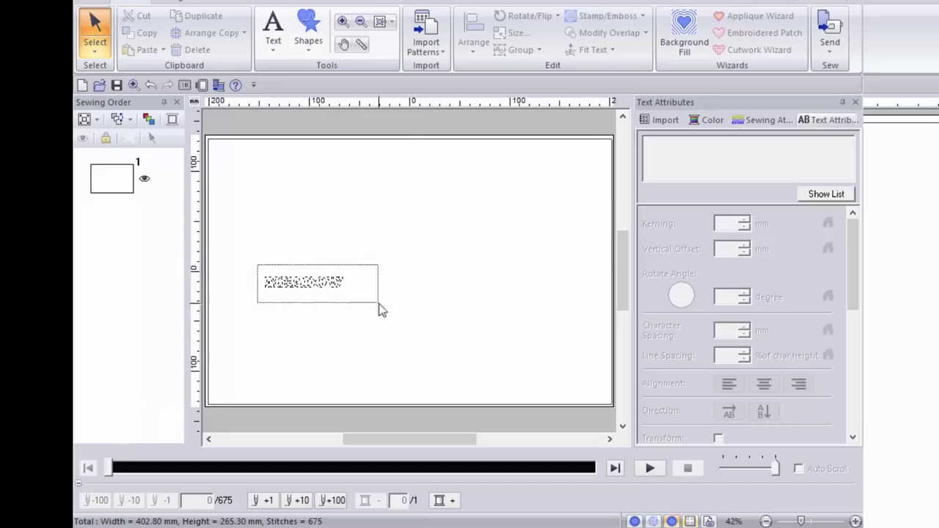
pyautogui.press('Escape')
pyautogui.click(329, 287)
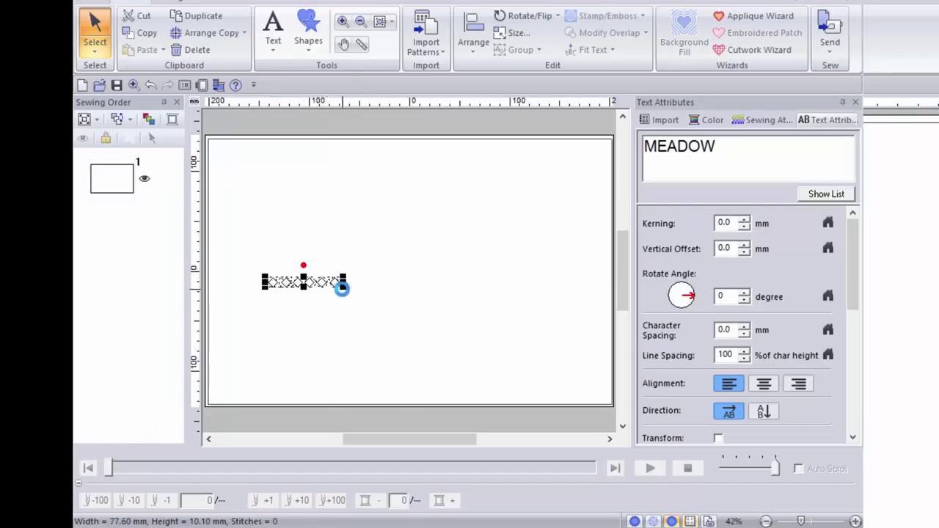
pyautogui.moveTo(342, 284); pyautogui.dragTo(601, 404)
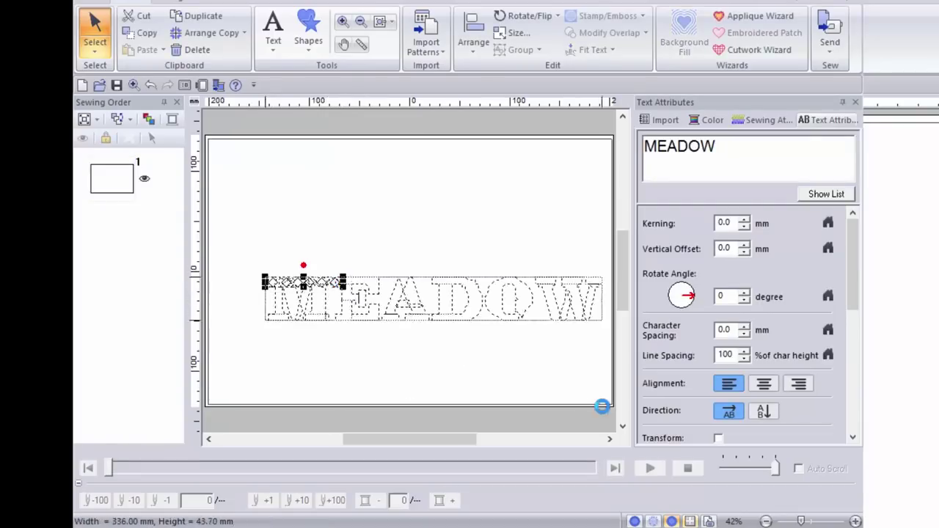
pyautogui.moveTo(419, 298); pyautogui.dragTo(404, 167)
pyautogui.moveTo(408, 250); pyautogui.dragTo(418, 289)
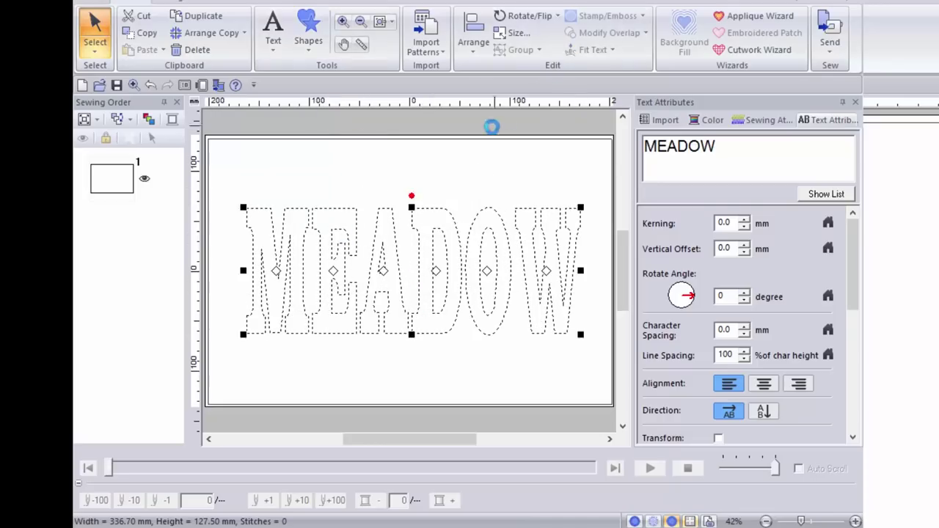
pyautogui.click(521, 138)
pyautogui.click(514, 154)
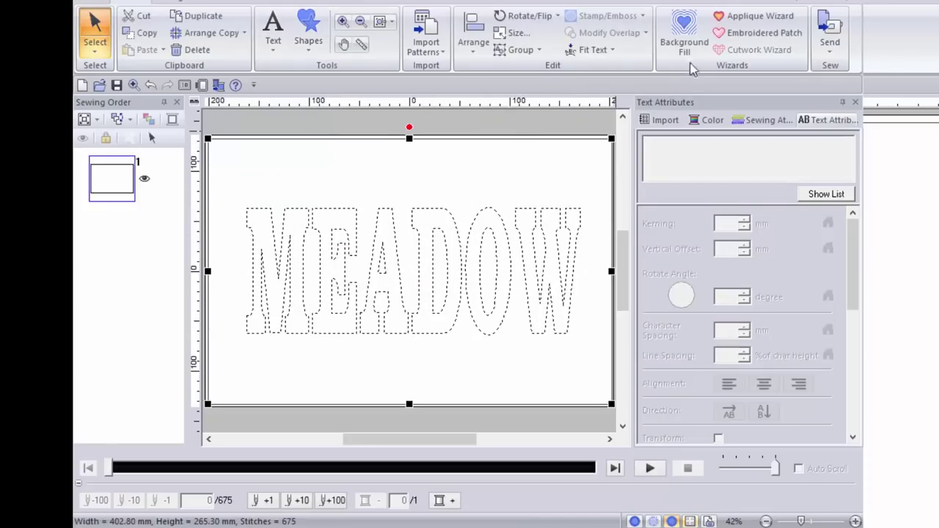
pyautogui.click(690, 43)
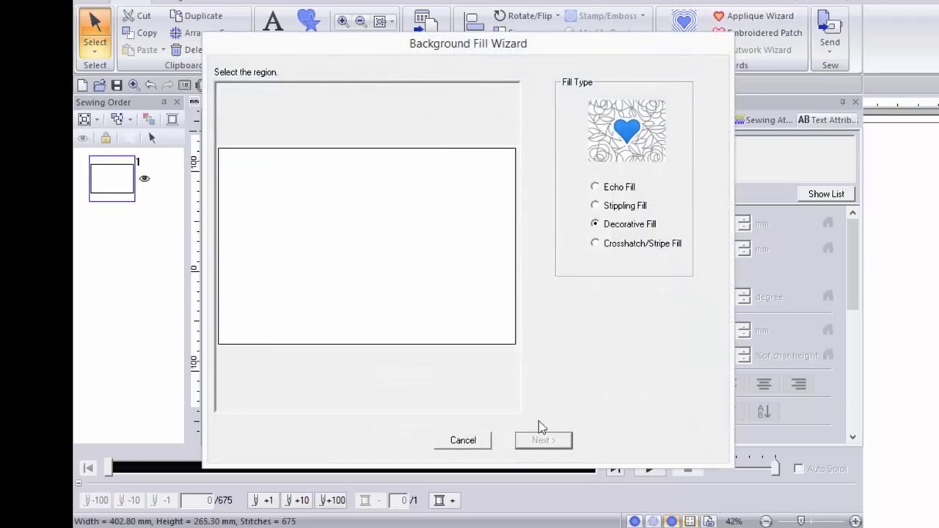
pyautogui.click(488, 442)
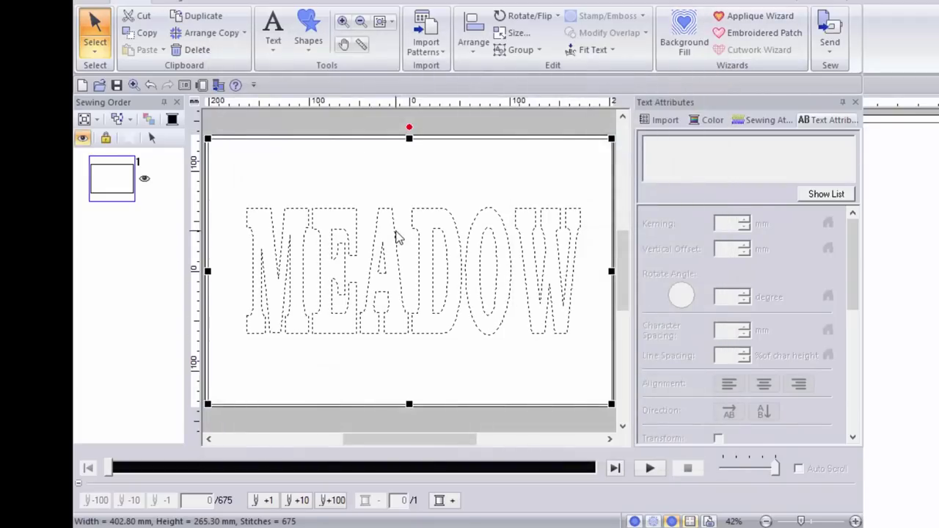
pyautogui.click(395, 237)
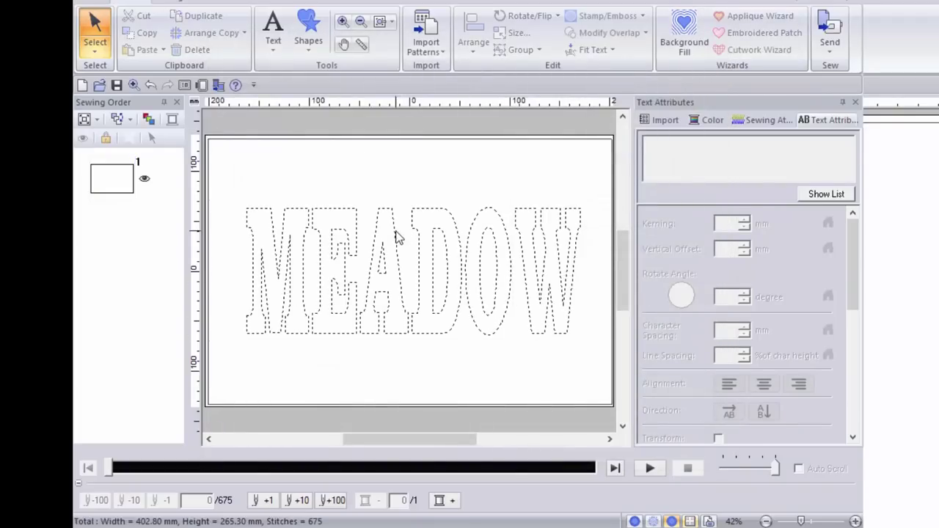
# Set the outline of the MEADOW text to sew as Running Stitch, leaving the letter regions unsewn
pyautogui.click(384, 270)
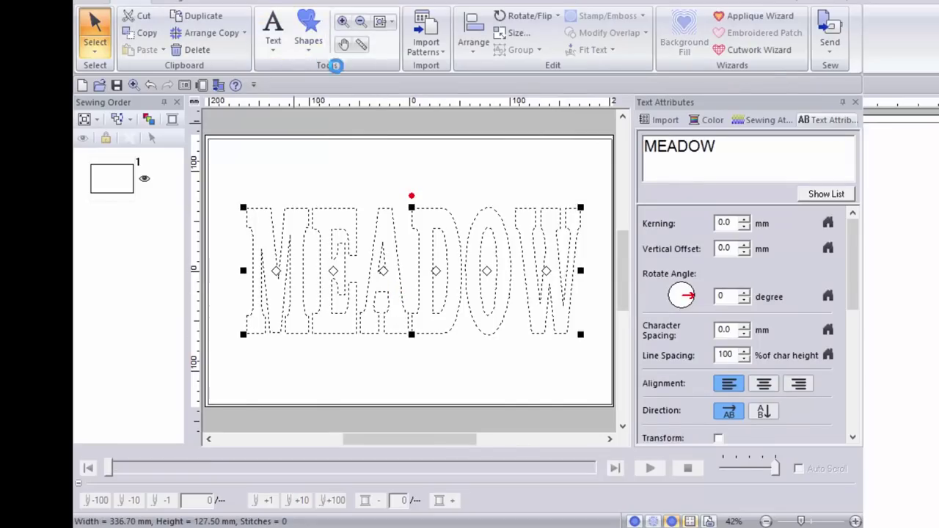
pyautogui.click(264, 2)
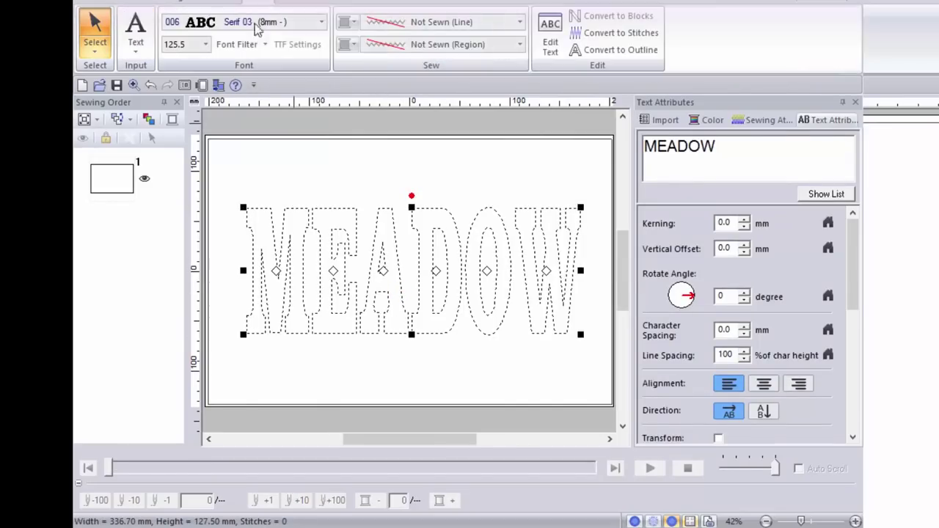
pyautogui.click(411, 22)
pyautogui.click(402, 75)
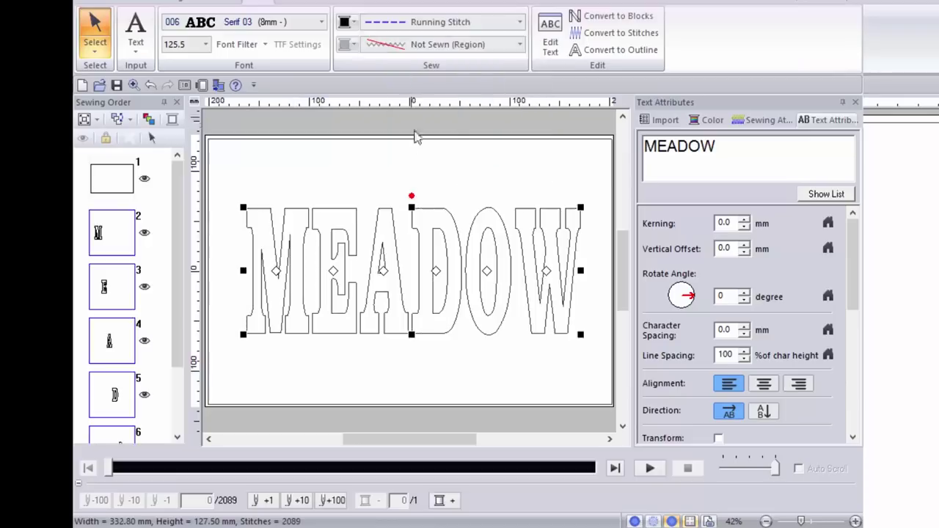
pyautogui.click(411, 183)
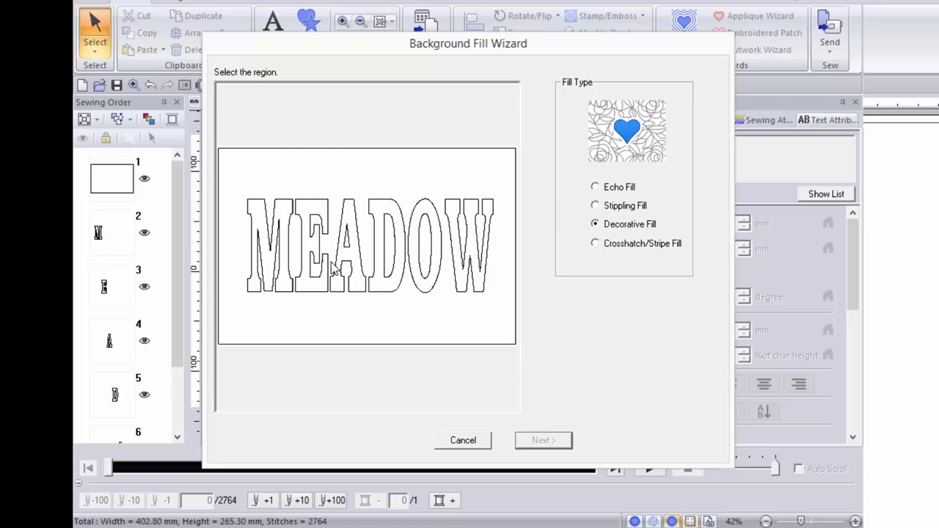
# Preview an Echo Fill in the area between the frame and the MEADOW letters with 12.0 mm offset spacing
pyautogui.click(596, 189)
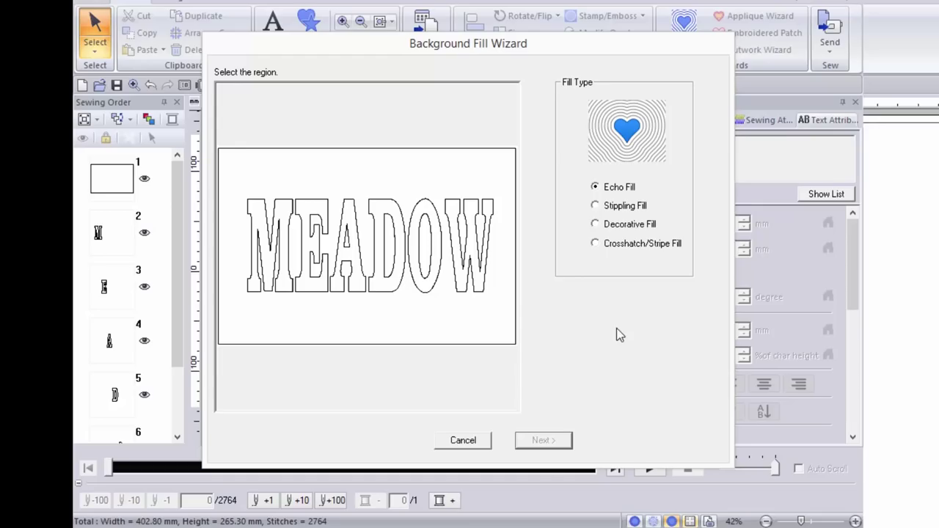
pyautogui.click(509, 324)
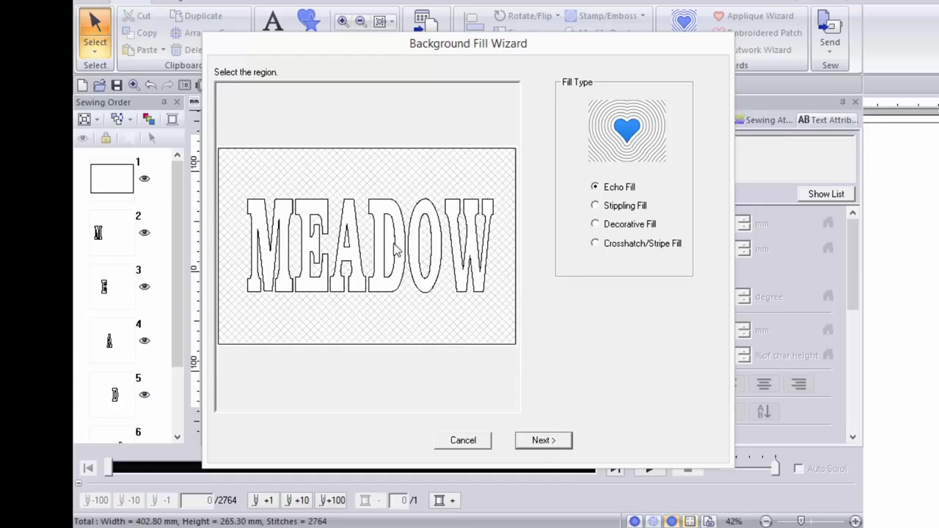
pyautogui.click(550, 444)
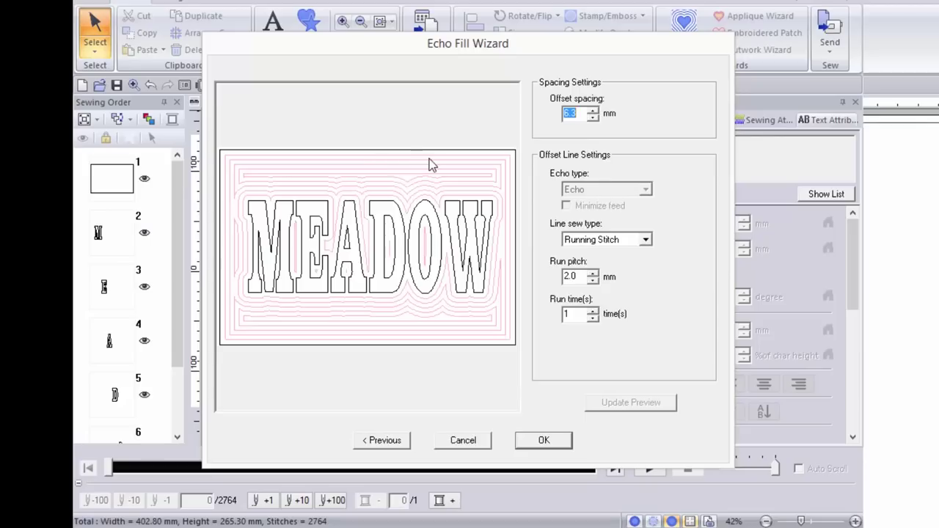
pyautogui.write('12.0')
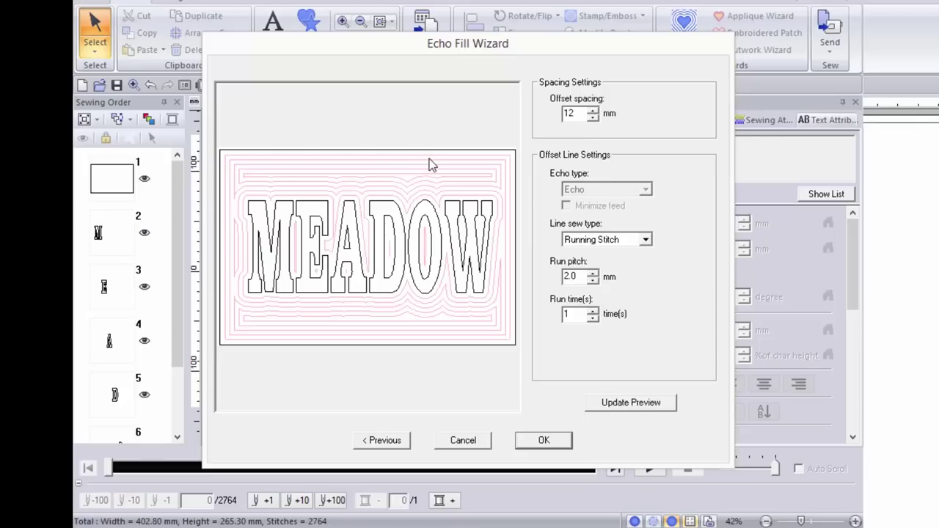
pyautogui.click(623, 402)
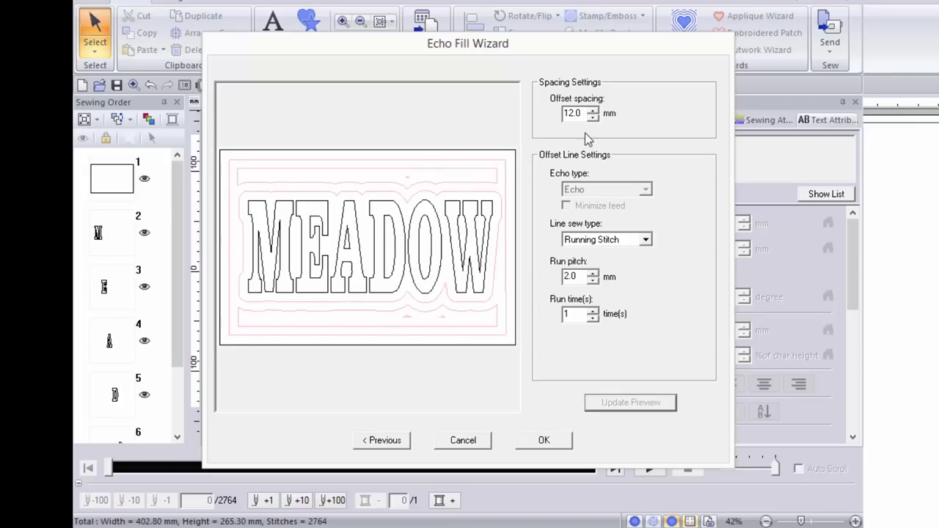
# Set the echo fill's offset spacing to 6.3 mm and update the preview
pyautogui.moveTo(582, 112); pyautogui.dragTo(554, 121)
pyautogui.write('6.3')
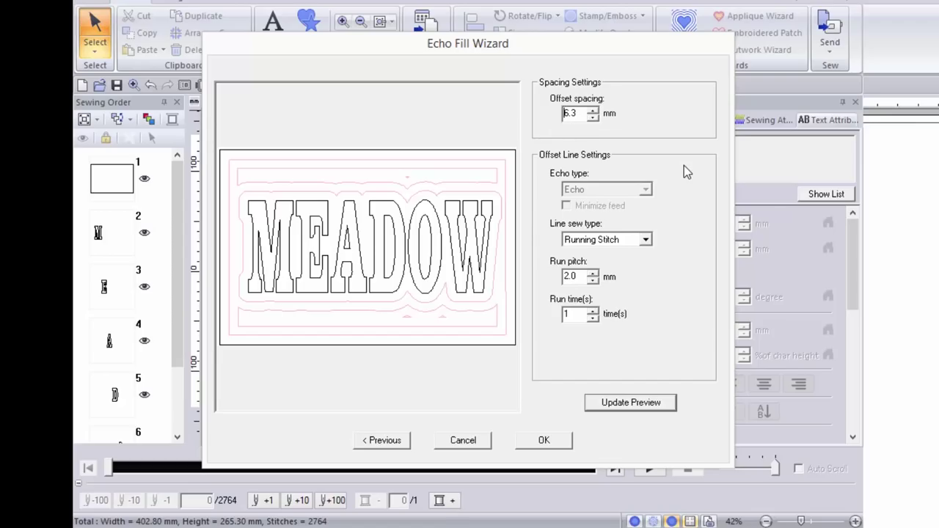
pyautogui.click(637, 402)
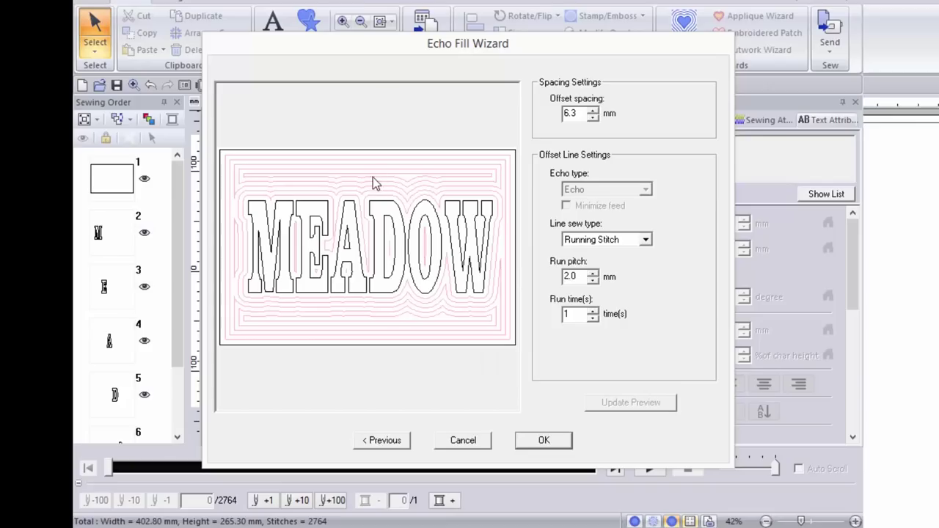
# Try Chain Stitch and Triple Stitch as the echo fill's line sew type, and cancel the fill
pyautogui.click(646, 240)
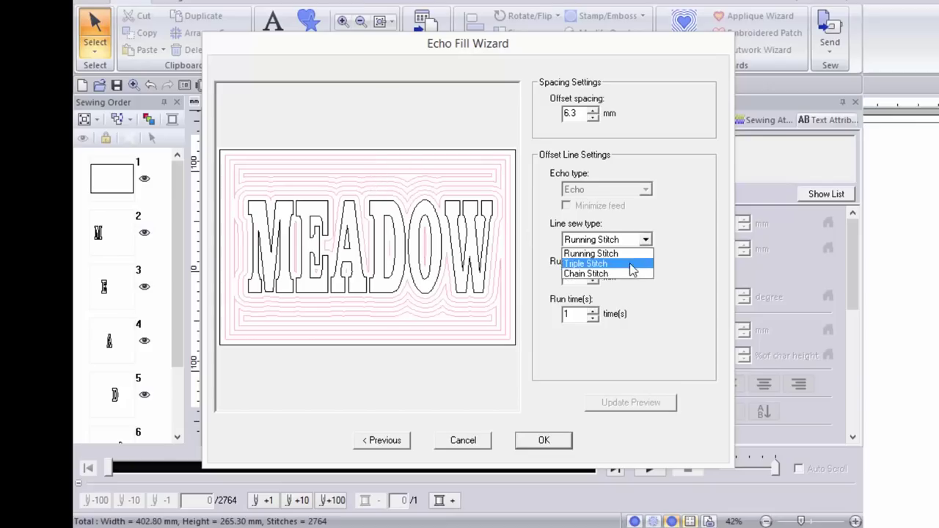
pyautogui.click(626, 274)
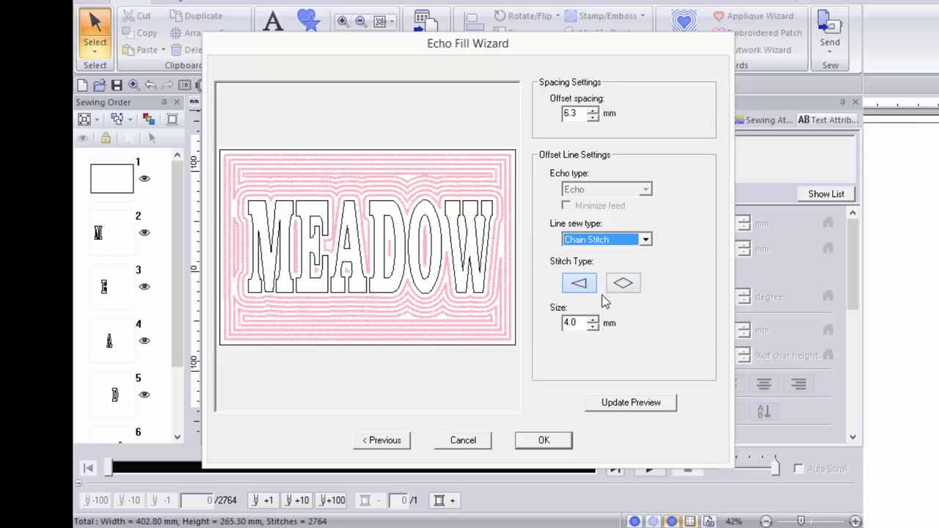
pyautogui.click(644, 240)
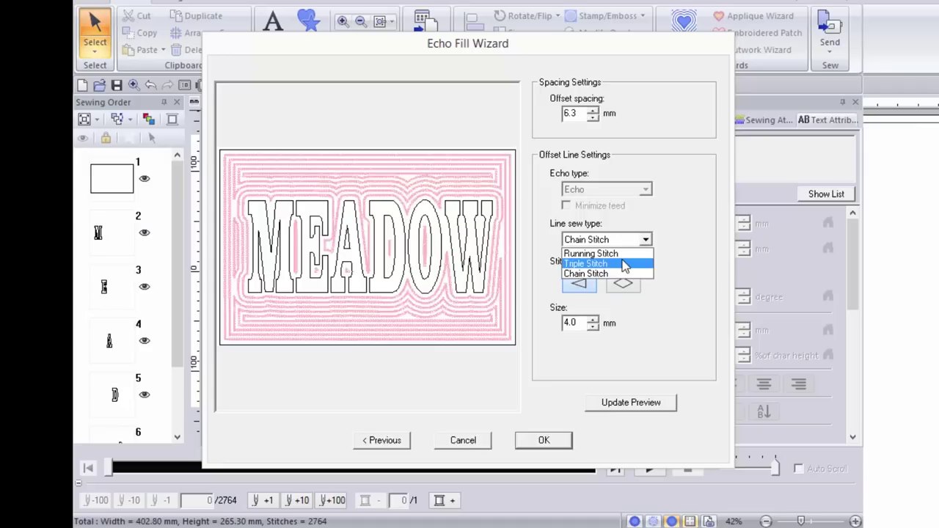
pyautogui.click(623, 265)
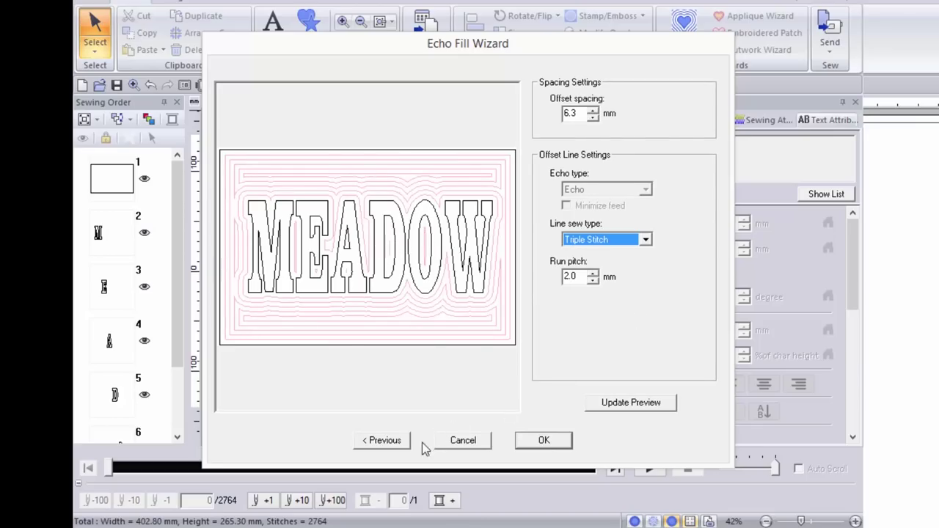
pyautogui.click(474, 446)
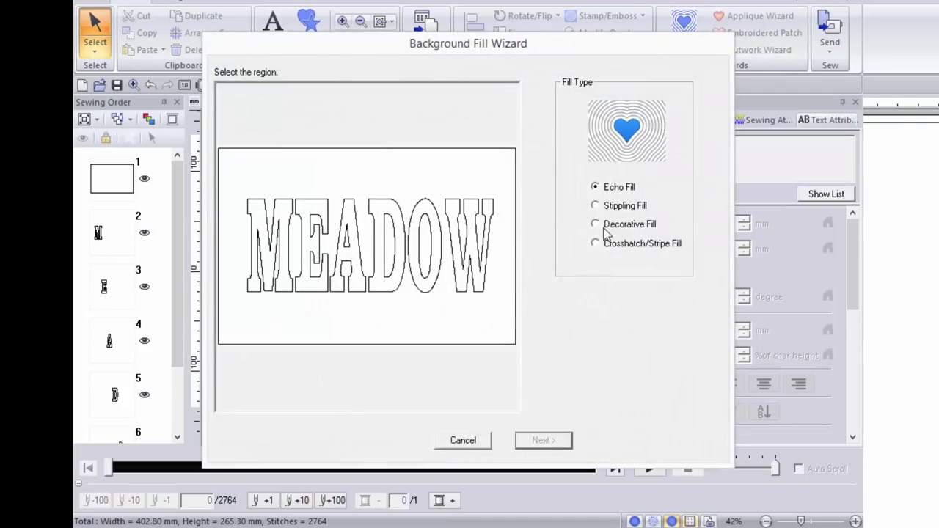
# Choose Decorative Fill as the background fill type and select all six MEADOW letters as its regions
pyautogui.click(601, 225)
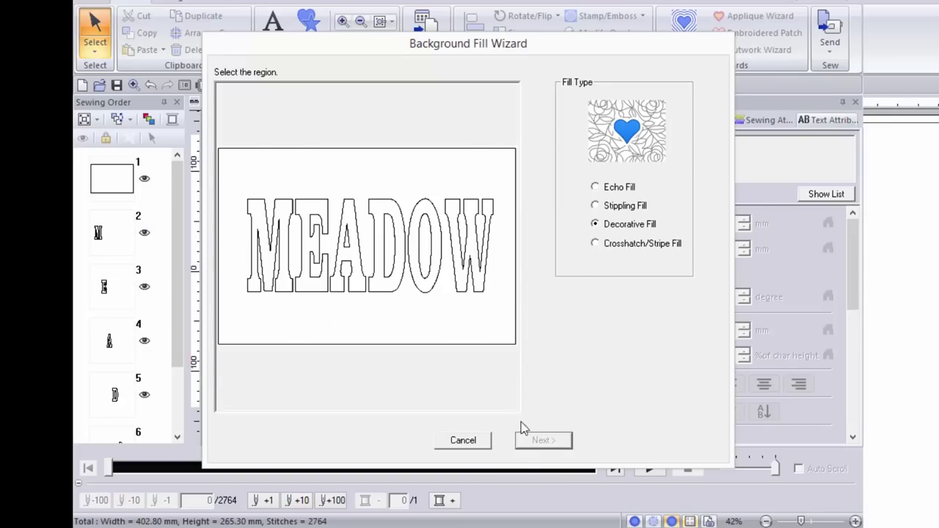
pyautogui.click(261, 233)
pyautogui.click(311, 222)
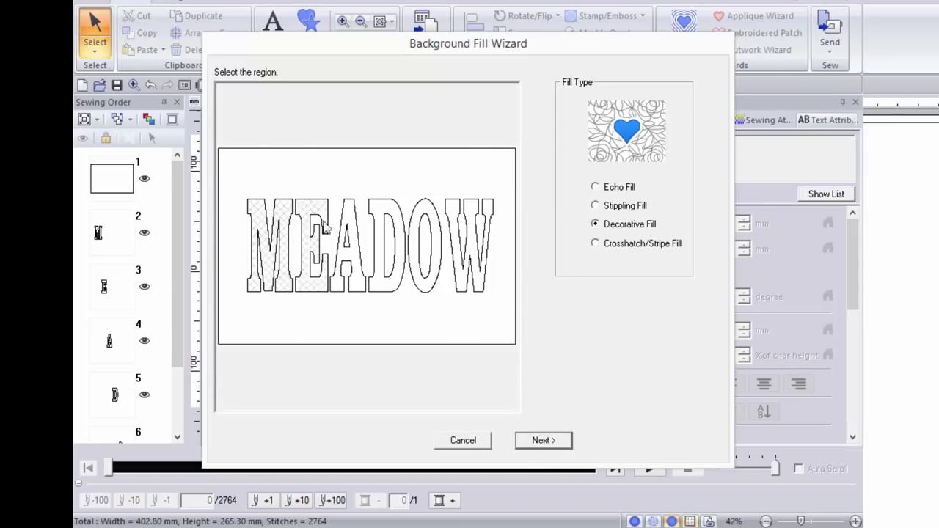
pyautogui.click(356, 257)
pyautogui.click(384, 284)
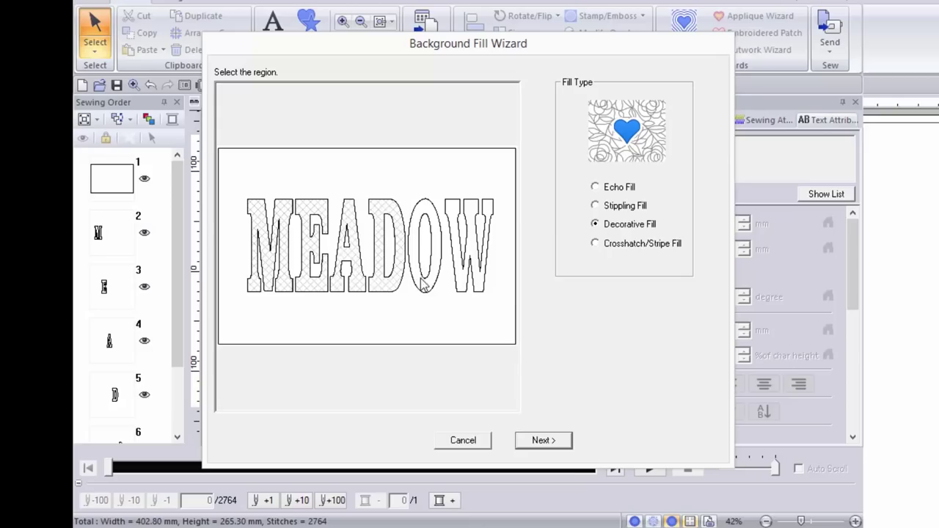
pyautogui.click(422, 288)
pyautogui.click(463, 274)
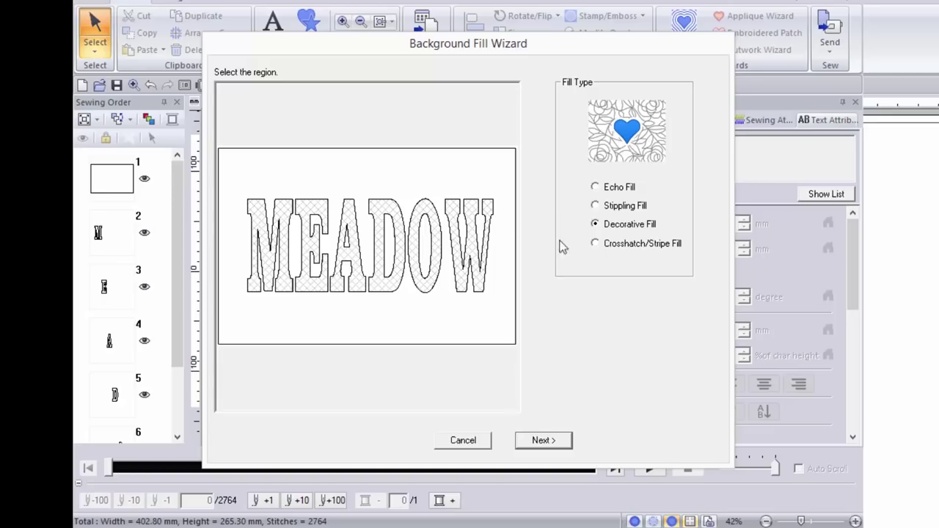
pyautogui.click(556, 440)
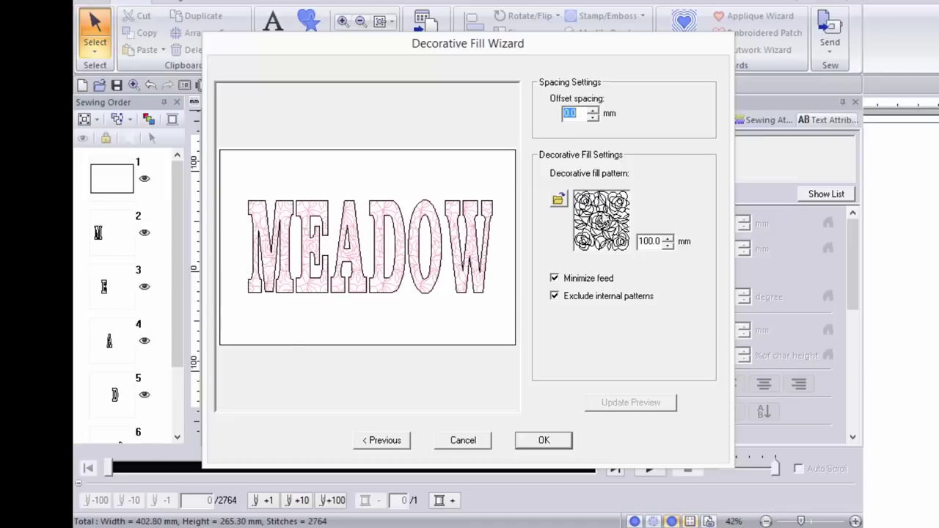
# Fill the six letters with the decorative pattern df_pat021 and deselect the result
pyautogui.click(558, 199)
pyautogui.moveTo(721, 188); pyautogui.dragTo(724, 246)
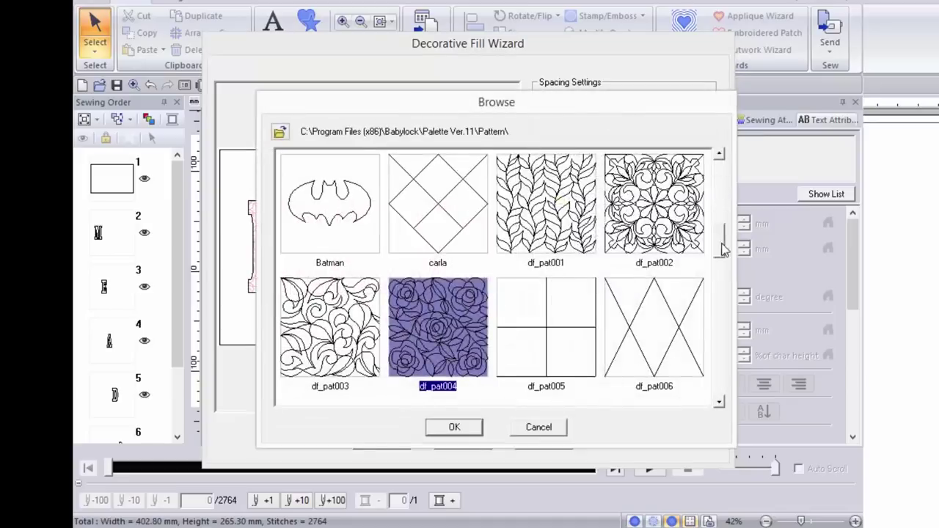
pyautogui.click(556, 342)
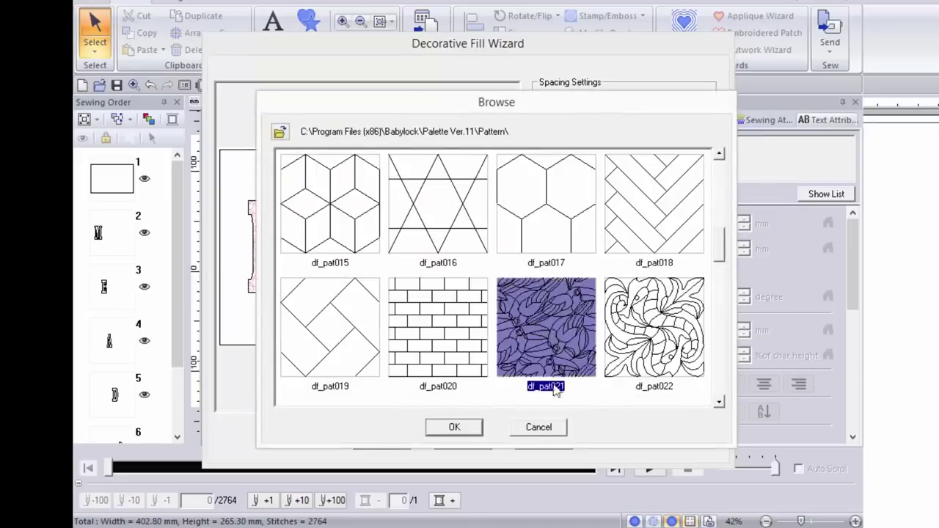
pyautogui.click(455, 428)
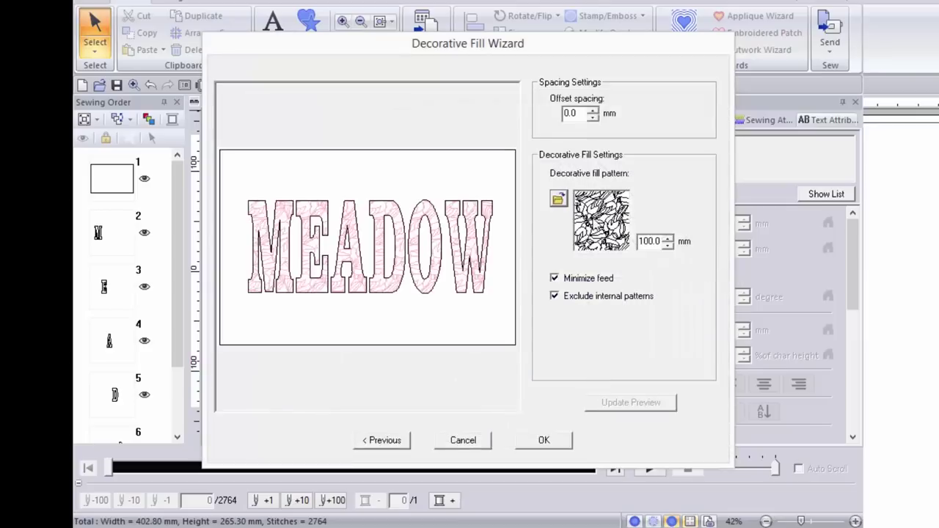
pyautogui.click(546, 443)
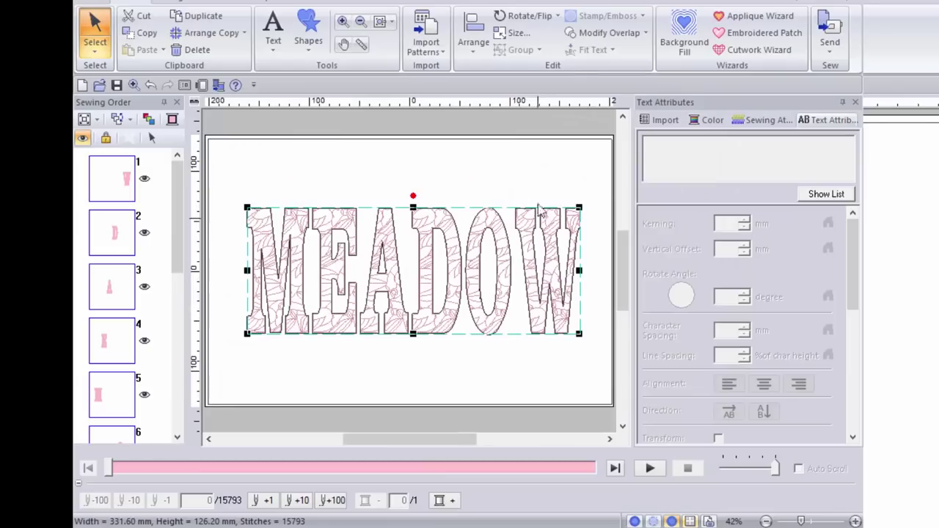
pyautogui.click(475, 172)
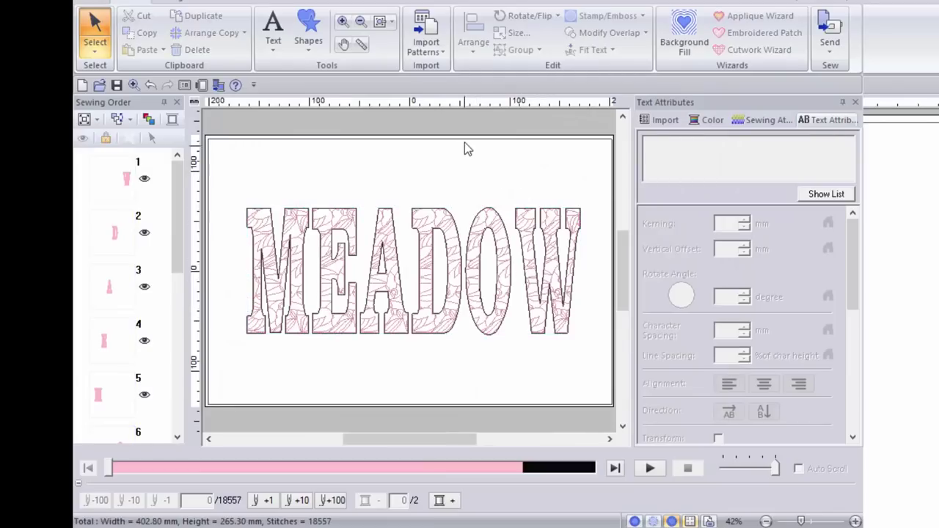
# Delete the rectangular frame around the lettering and set the MEADOW text's outline to Not Sewn (Line)
pyautogui.click(415, 138)
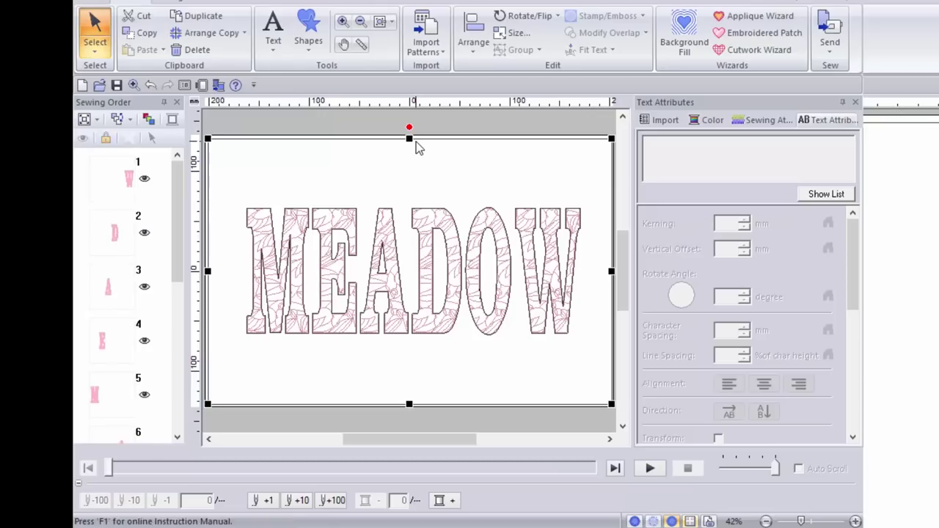
pyautogui.click(416, 143)
pyautogui.click(310, 215)
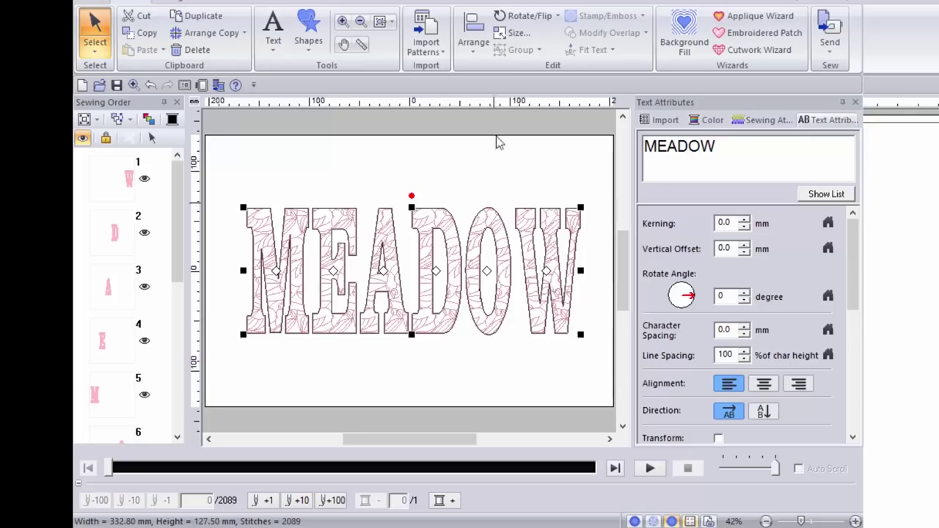
pyautogui.click(270, 3)
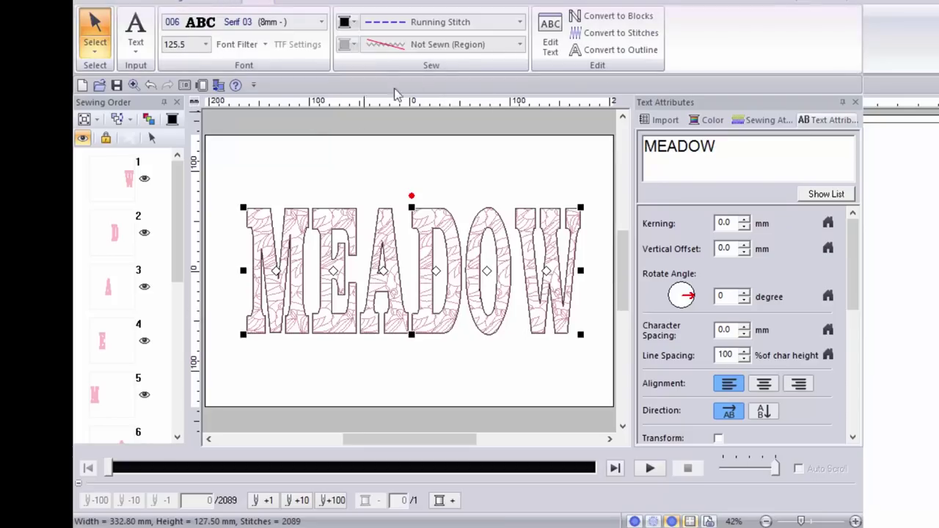
pyautogui.click(502, 22)
pyautogui.click(476, 43)
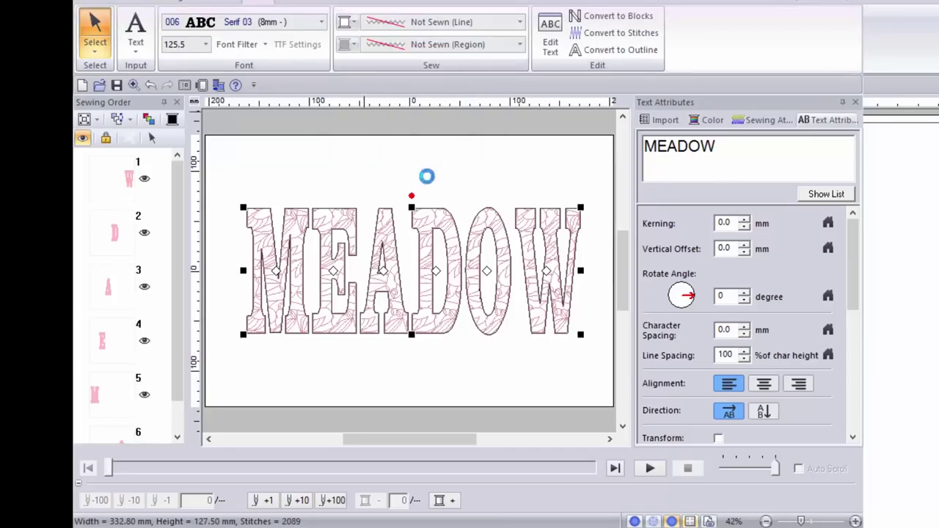
pyautogui.click(440, 184)
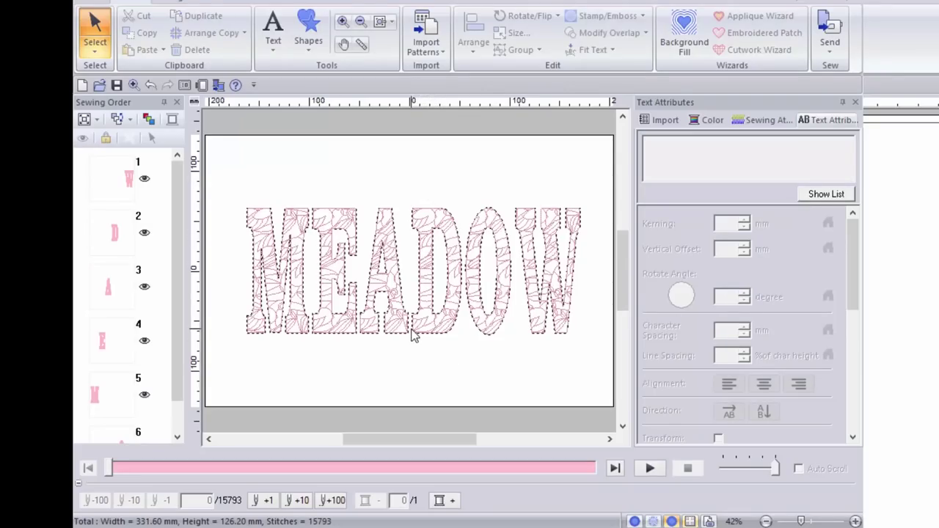
# Send the decoratively filled MEADOW lettering out for sewing and close the output message
pyautogui.click(825, 33)
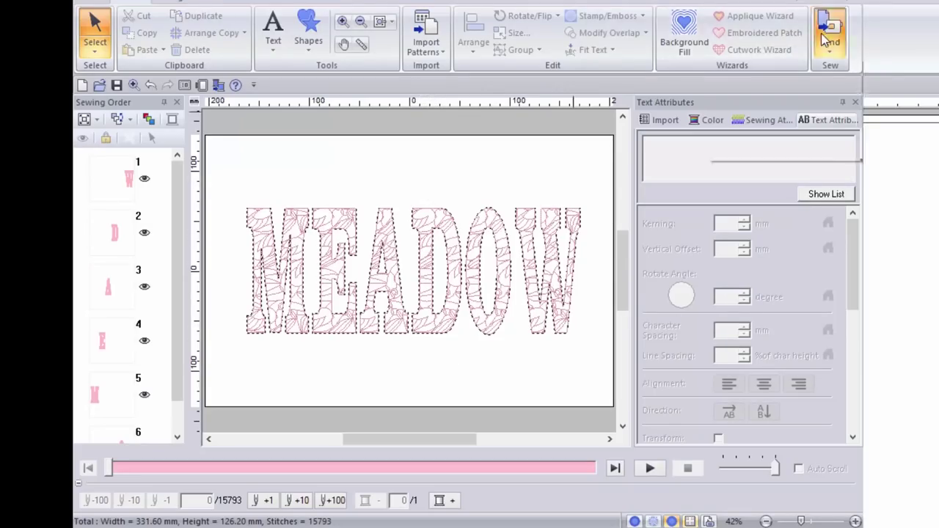
pyautogui.moveTo(734, 158)
pyautogui.click(680, 154)
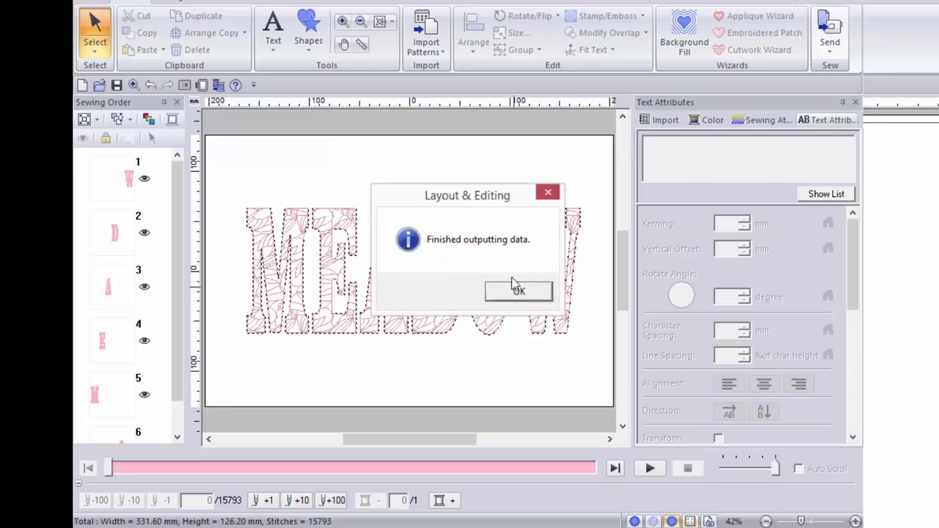
pyautogui.click(518, 287)
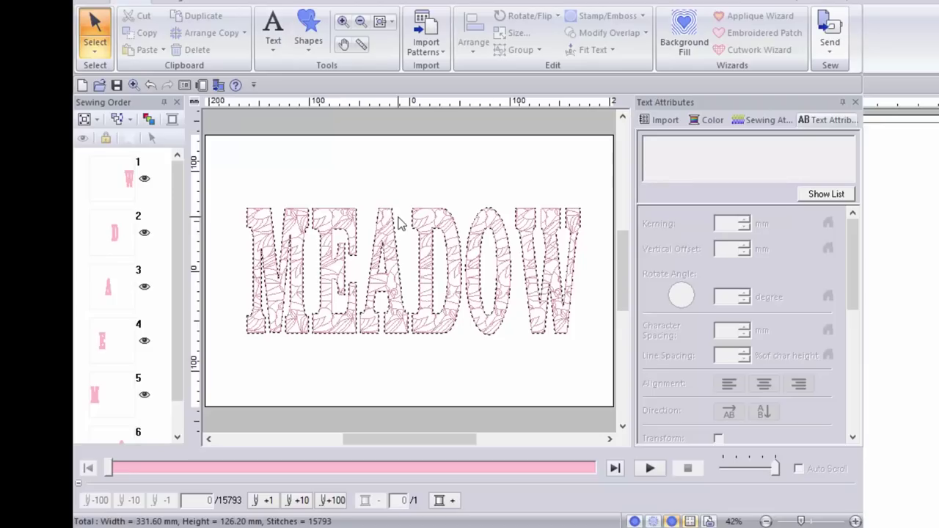
# Delete the MEADOW lettering and all its decorative fills to leave an empty design page
pyautogui.click(400, 224)
pyautogui.press('Delete')
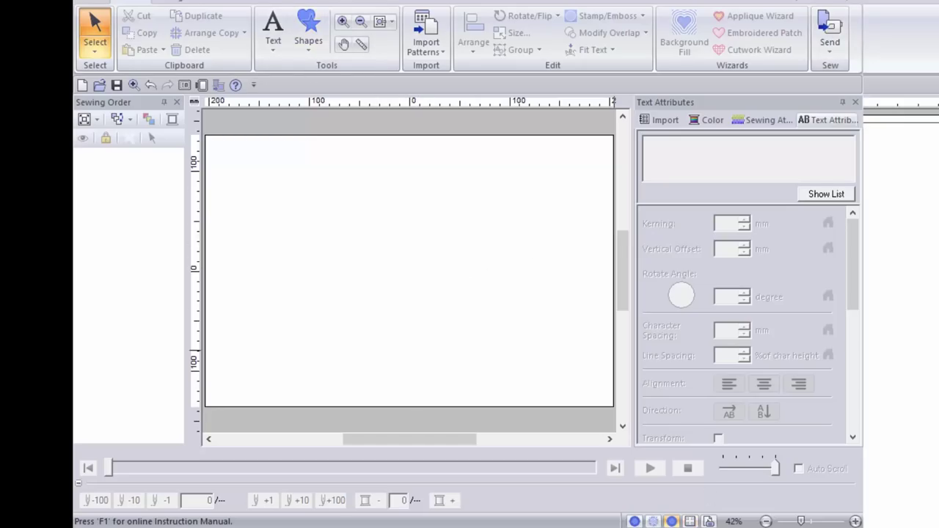
pyautogui.click(708, 521)
pyautogui.click(384, 391)
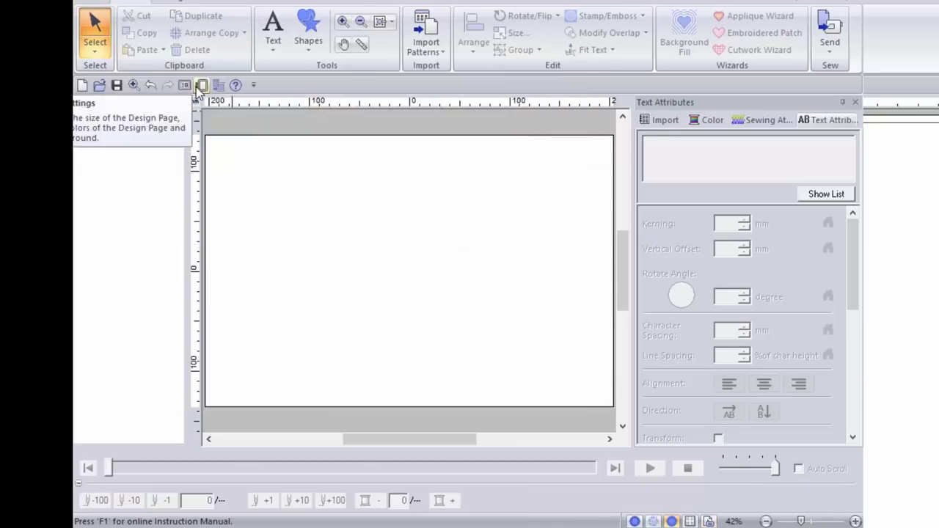
# Turn off the 90-degree rotation of the 272 x 408 mm hoop in the design settings
pyautogui.click(201, 86)
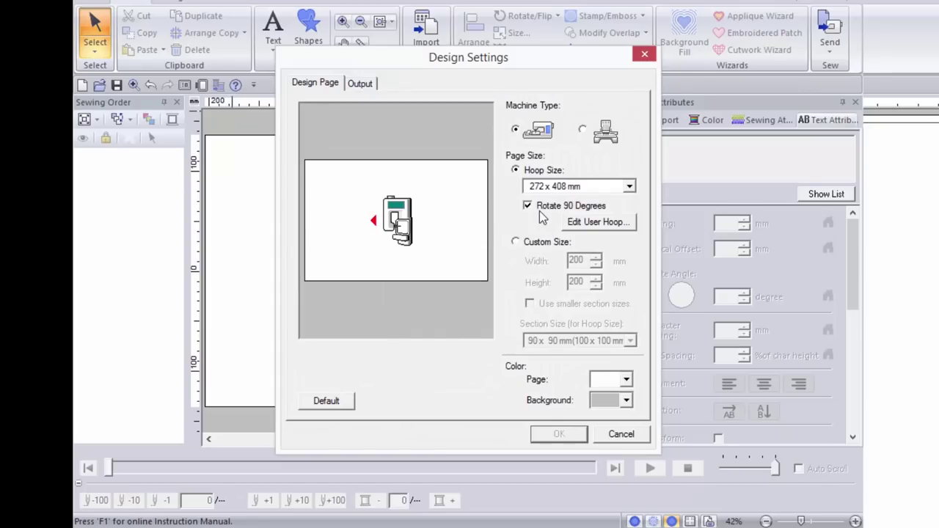
pyautogui.click(539, 210)
pyautogui.click(579, 438)
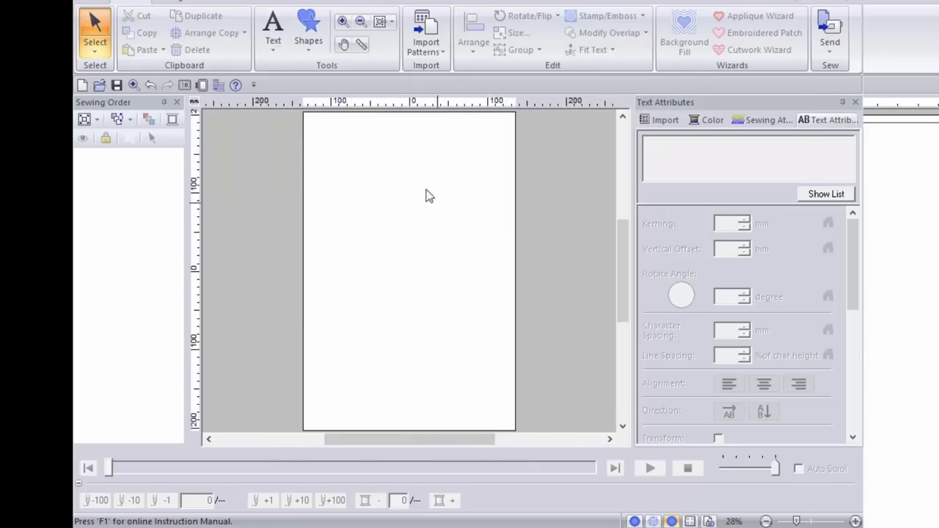
# Start a Photo Stitch 1 Color conversion with the image Meadow.jpg from the Pal Photos folder
pyautogui.click(176, 4)
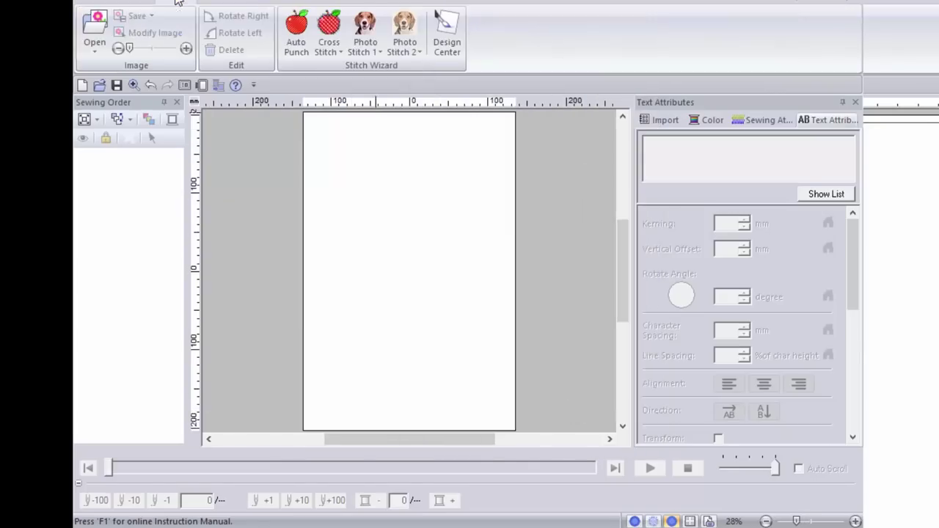
pyautogui.click(366, 57)
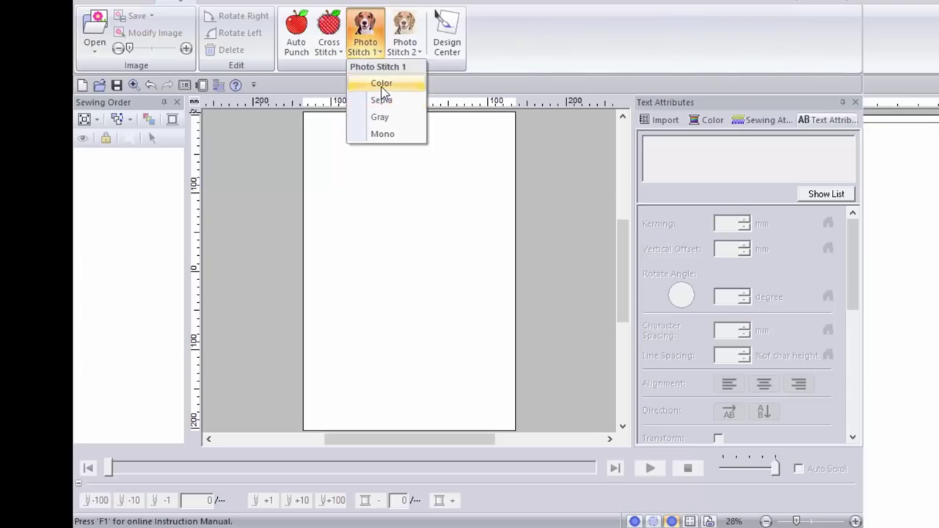
pyautogui.click(381, 85)
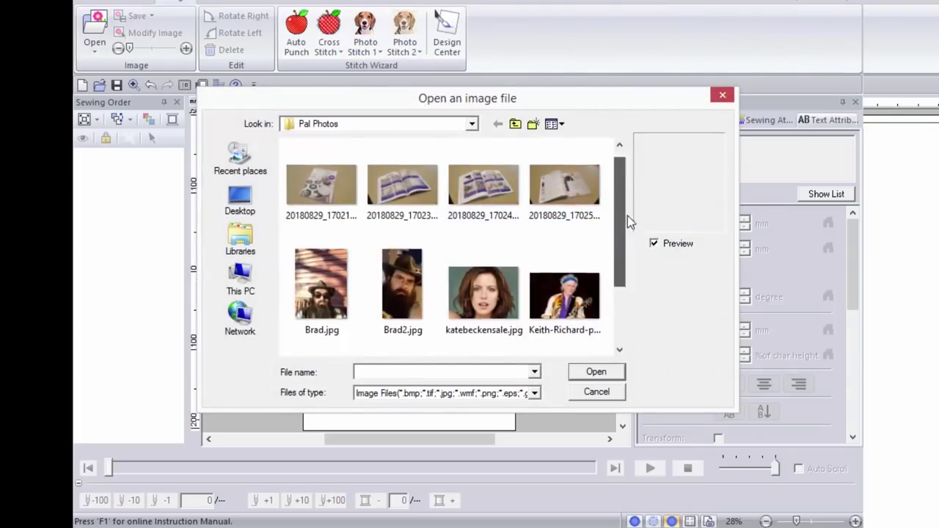
pyautogui.moveTo(627, 216); pyautogui.dragTo(636, 262)
pyautogui.click(402, 304)
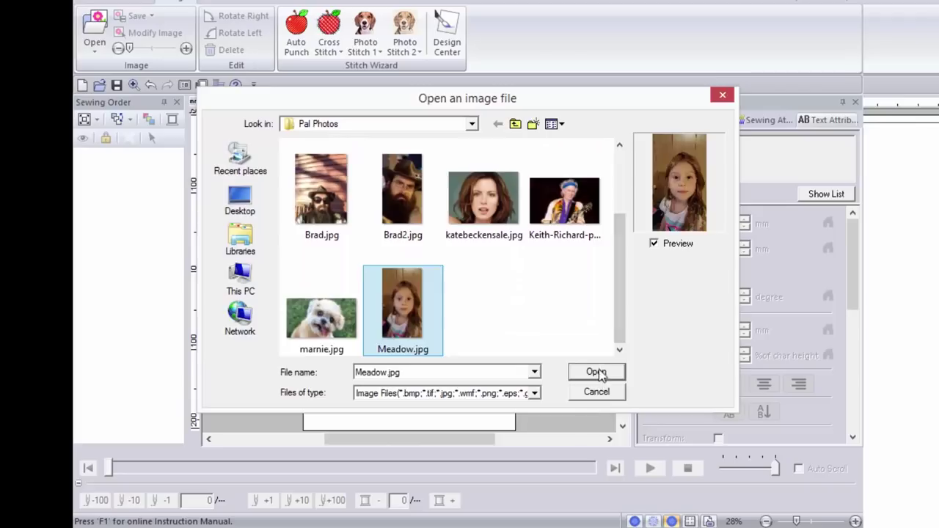
pyautogui.click(596, 372)
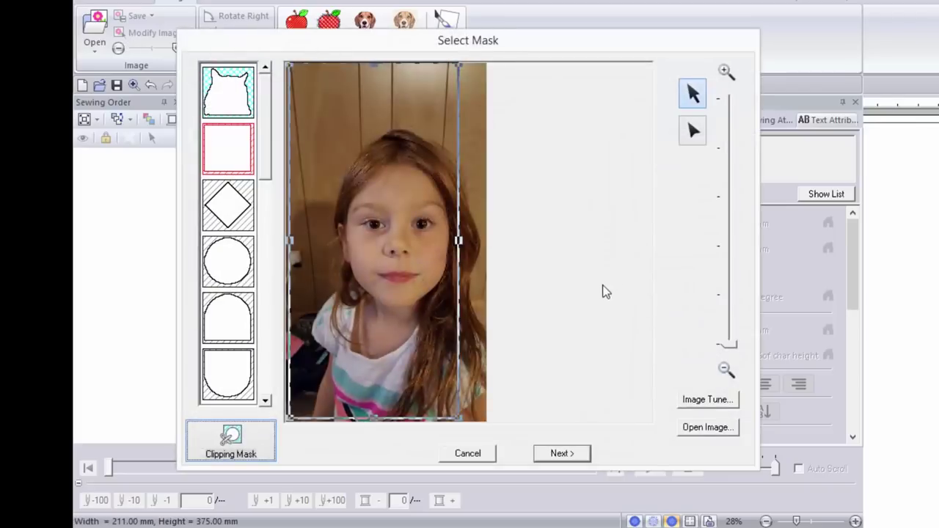
# Center the rectangular mask over the girl and lower its upper edge to just above her head
pyautogui.moveTo(424, 274); pyautogui.dragTo(444, 275)
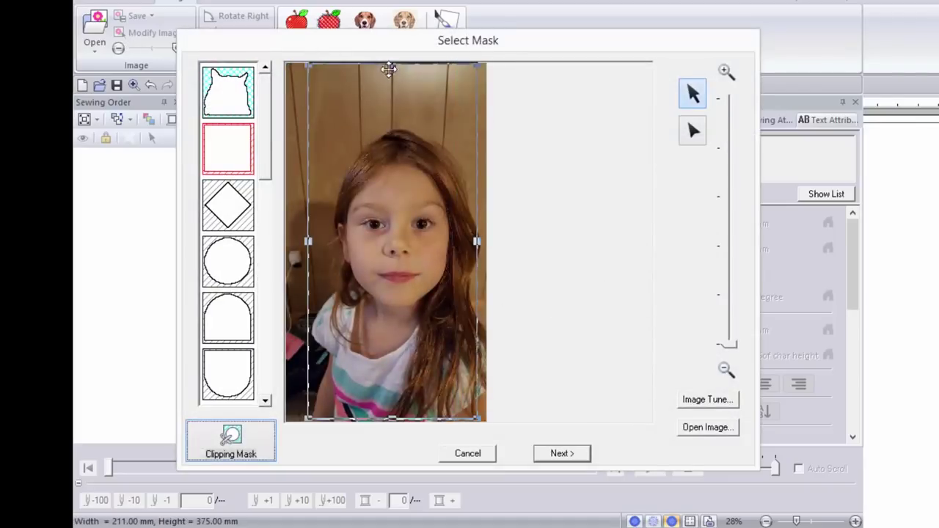
pyautogui.click(250, 157)
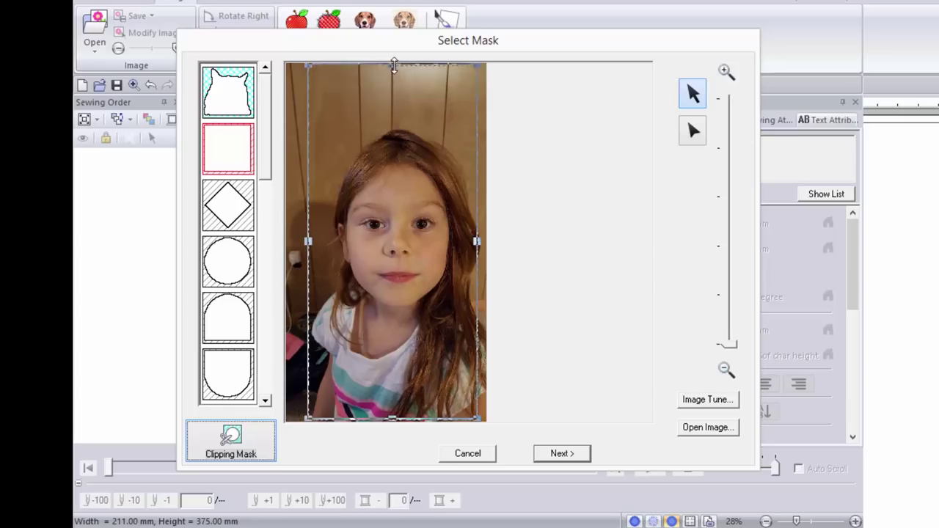
pyautogui.moveTo(394, 66); pyautogui.dragTo(400, 125)
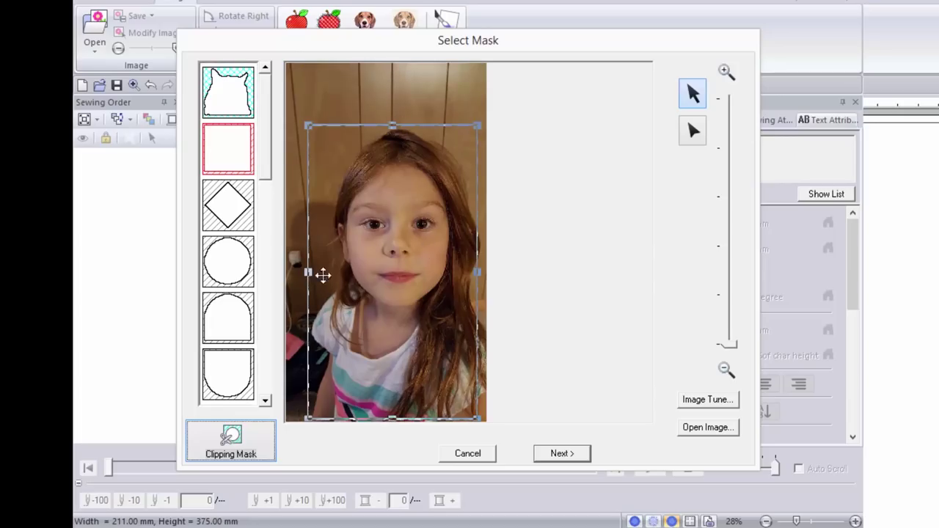
pyautogui.moveTo(390, 267); pyautogui.dragTo(393, 269)
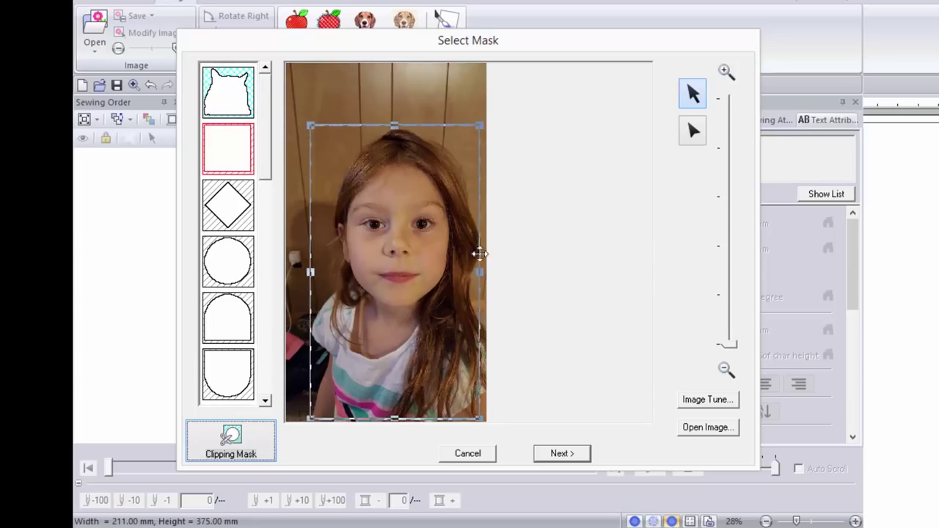
# Switch to the circular mask and shape it into an oval enclosing the girl's head, neck and upper shoulders
pyautogui.click(223, 261)
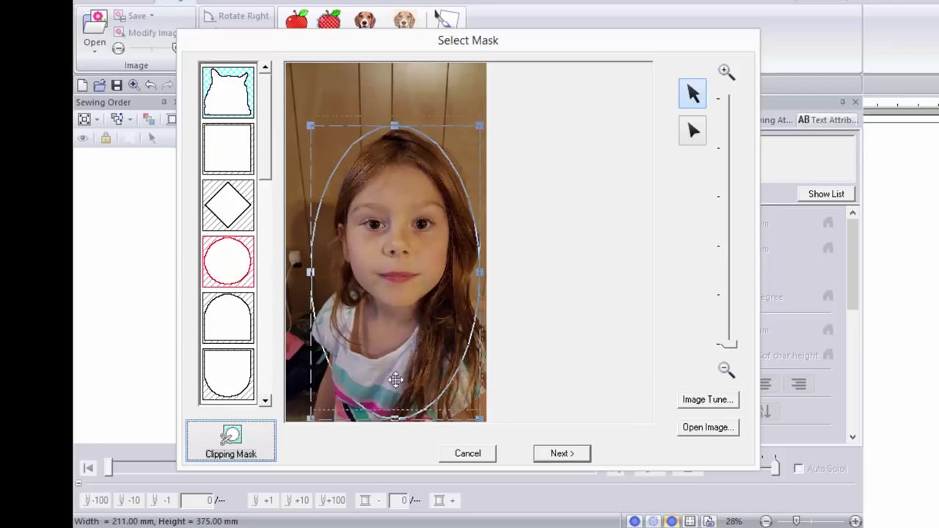
pyautogui.moveTo(397, 308); pyautogui.dragTo(402, 296)
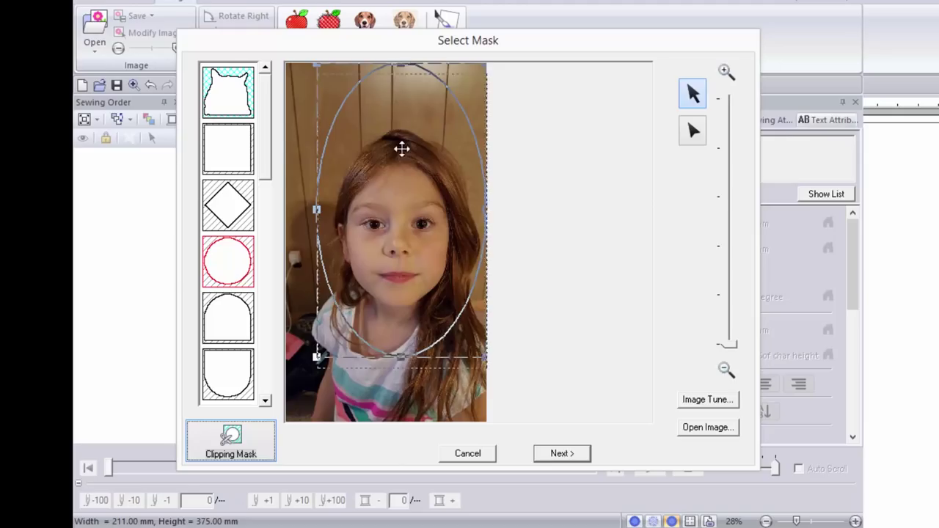
pyautogui.moveTo(401, 142); pyautogui.dragTo(400, 152)
pyautogui.moveTo(401, 73); pyautogui.dragTo(401, 106)
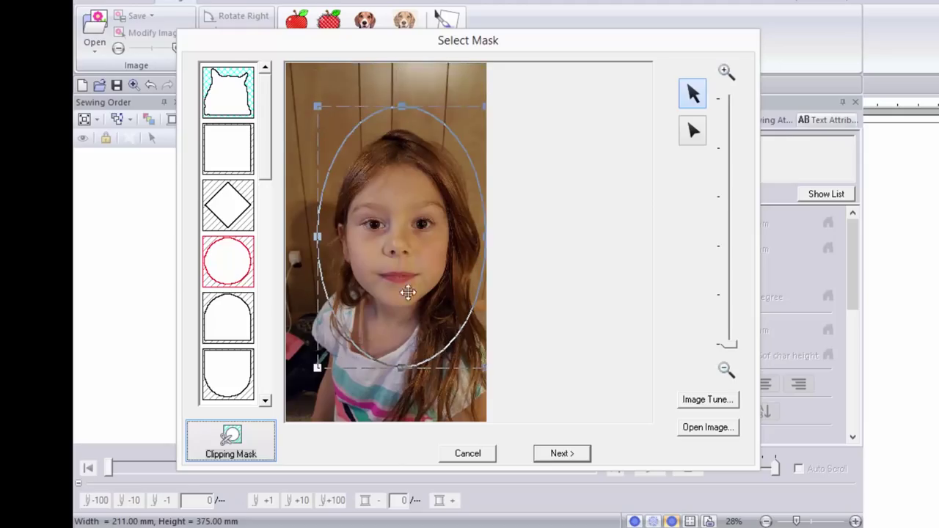
pyautogui.moveTo(400, 365); pyautogui.dragTo(401, 361)
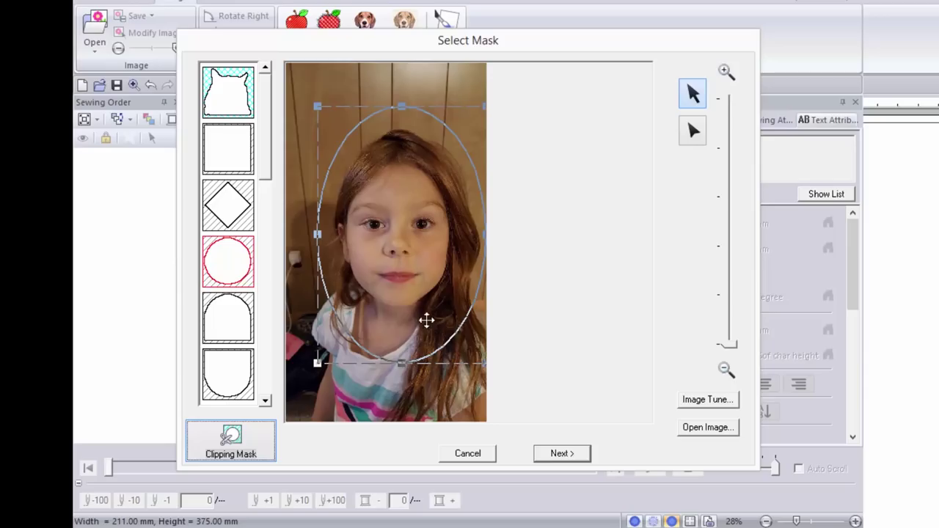
# Accept the oval mask, fit the image to the page, and finish the photo stitch with the offered parameters
pyautogui.click(559, 453)
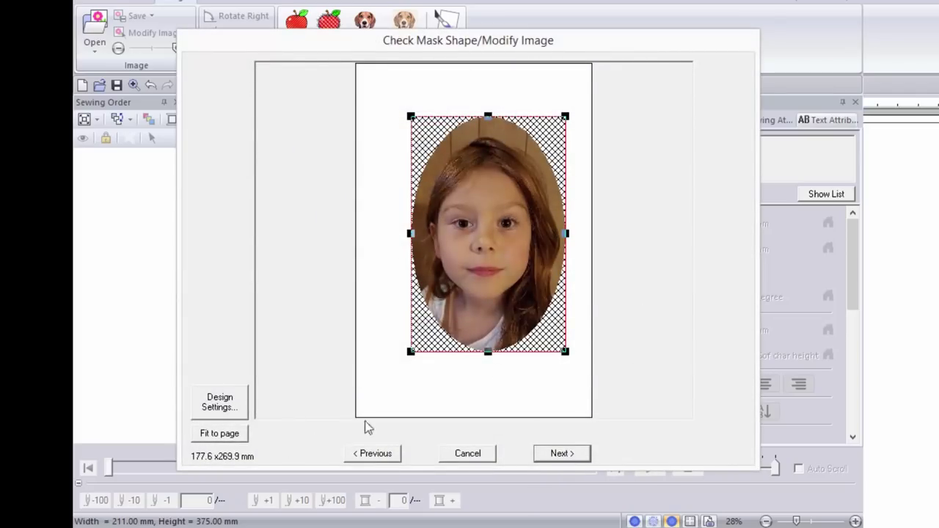
pyautogui.click(219, 433)
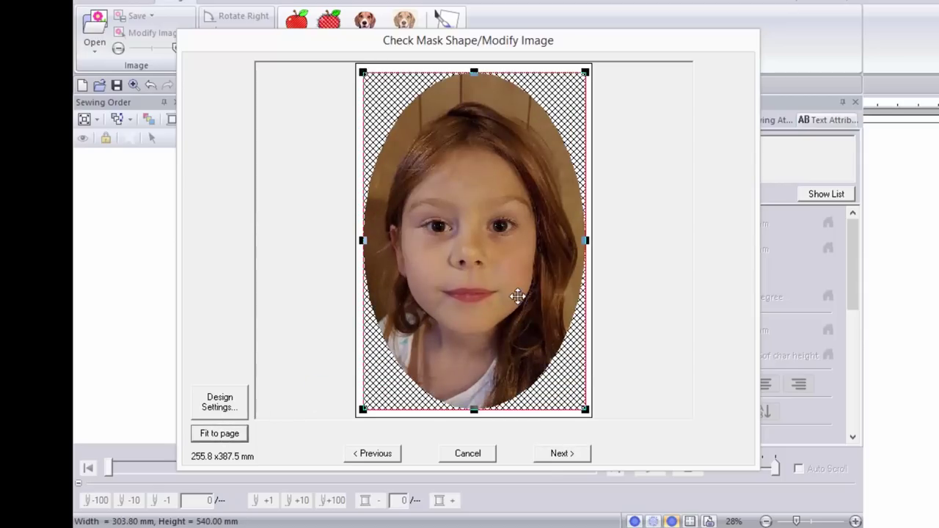
pyautogui.click(561, 454)
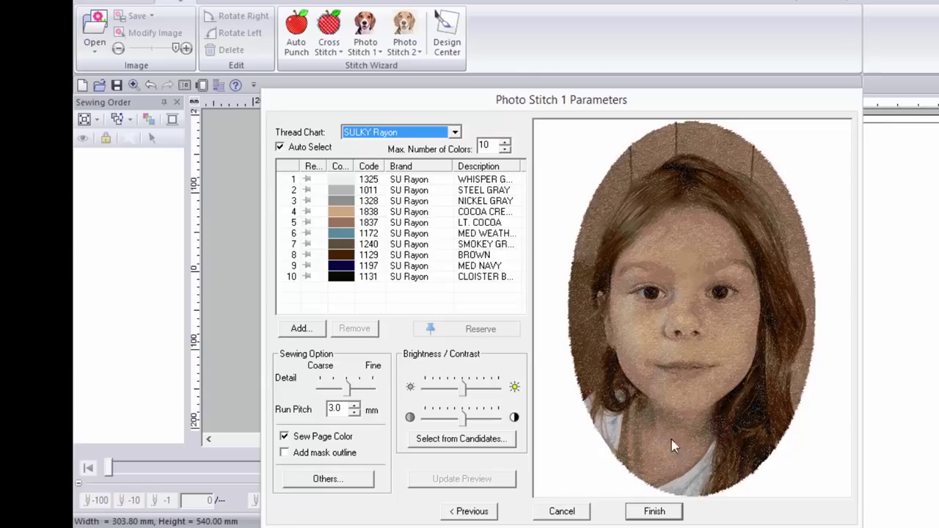
pyautogui.click(654, 512)
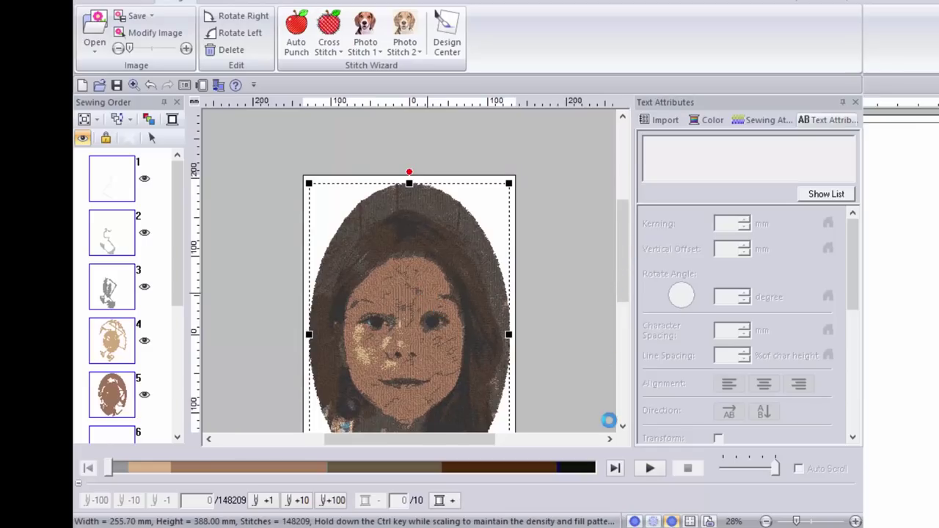
# Examine the stitched portrait as a whole and the stitch detail of the face close up
pyautogui.scroll(-5, 623, 427)
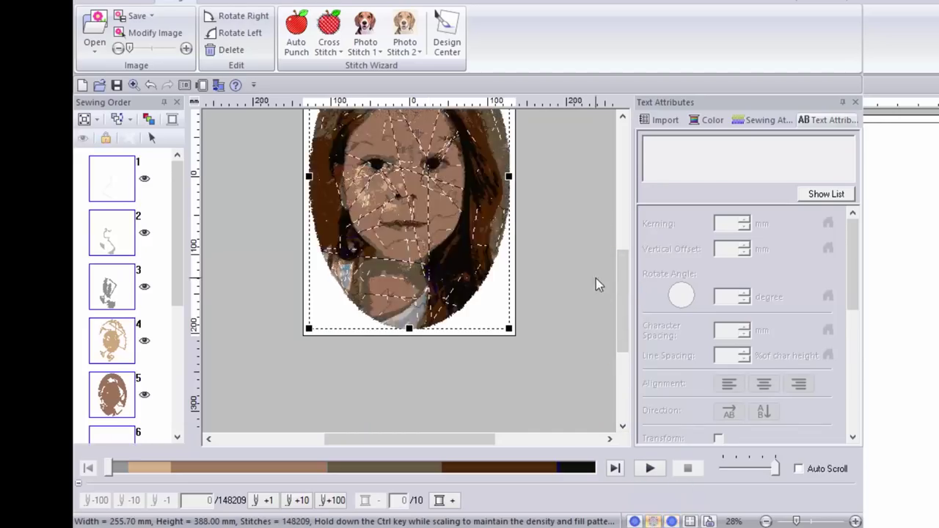
pyautogui.click(623, 115)
pyautogui.click(623, 115)
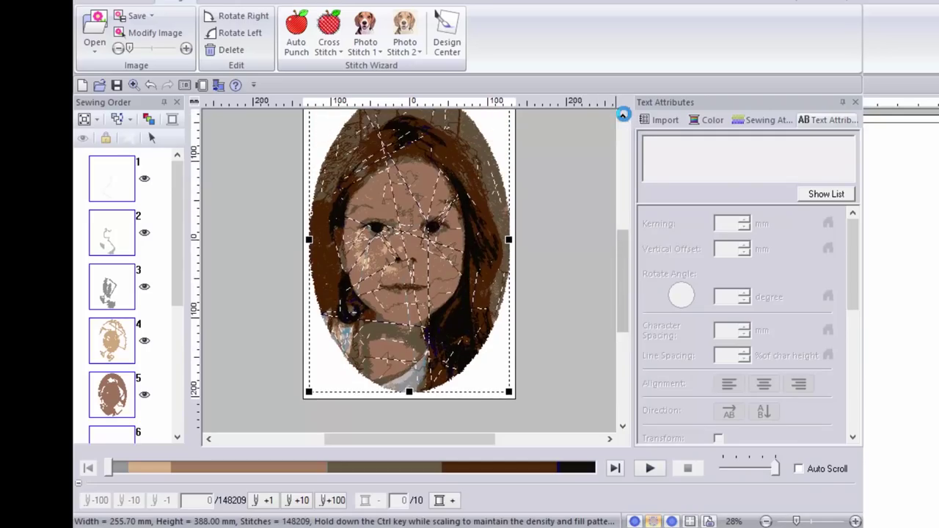
pyautogui.click(623, 115)
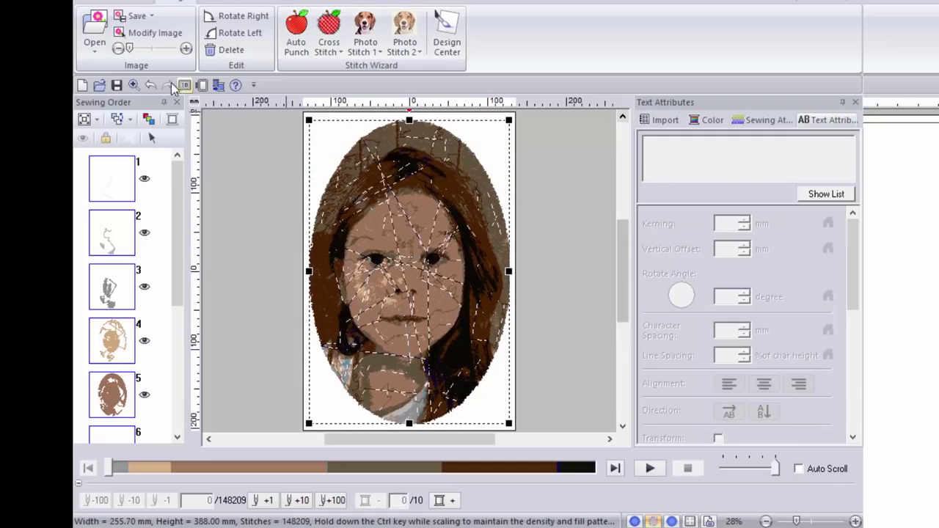
pyautogui.click(132, 85)
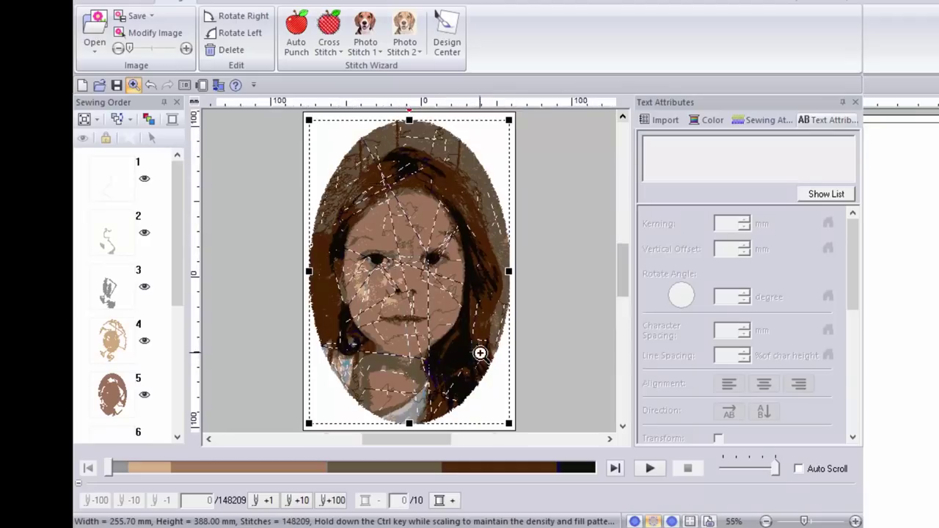
pyautogui.click(480, 354)
pyautogui.click(535, 402)
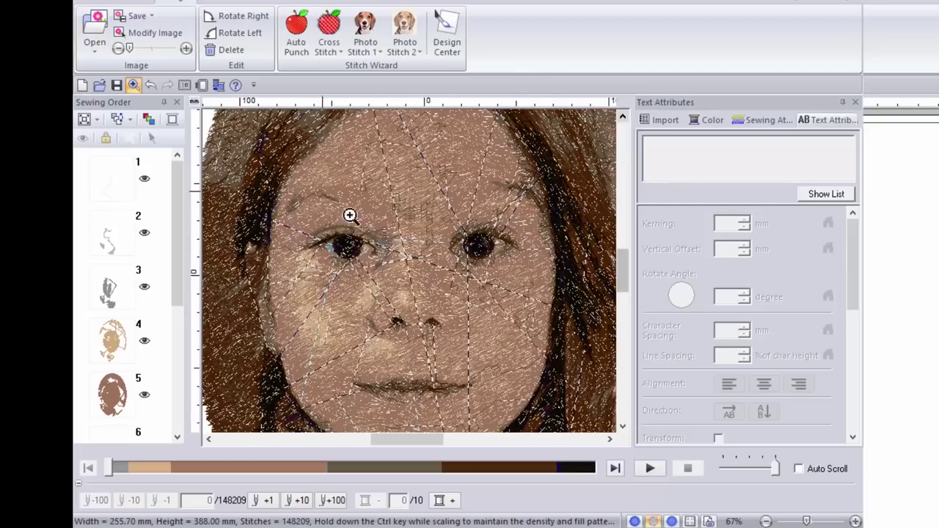
pyautogui.rightClick(411, 269)
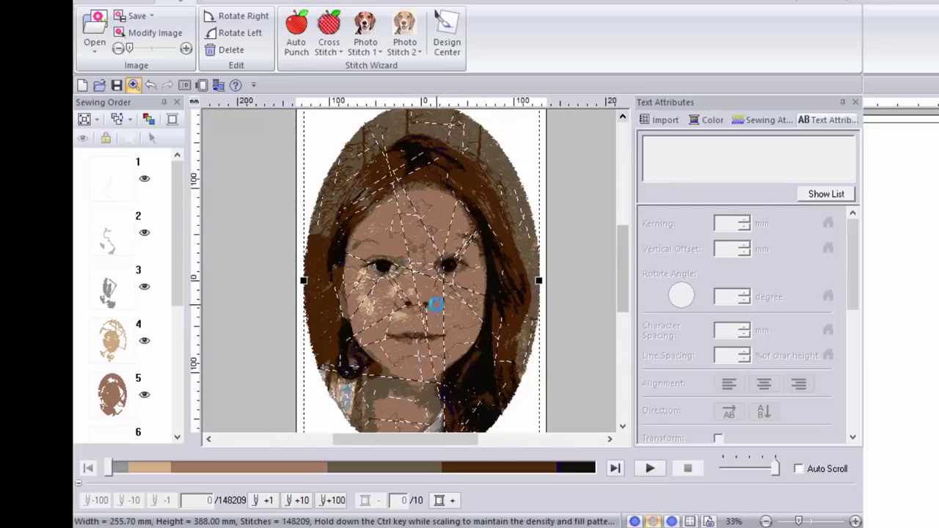
# Examine the oval portrait's stitching close up around the hairline, eyes and nose, and as a whole
pyautogui.rightClick(433, 304)
pyautogui.click(420, 268)
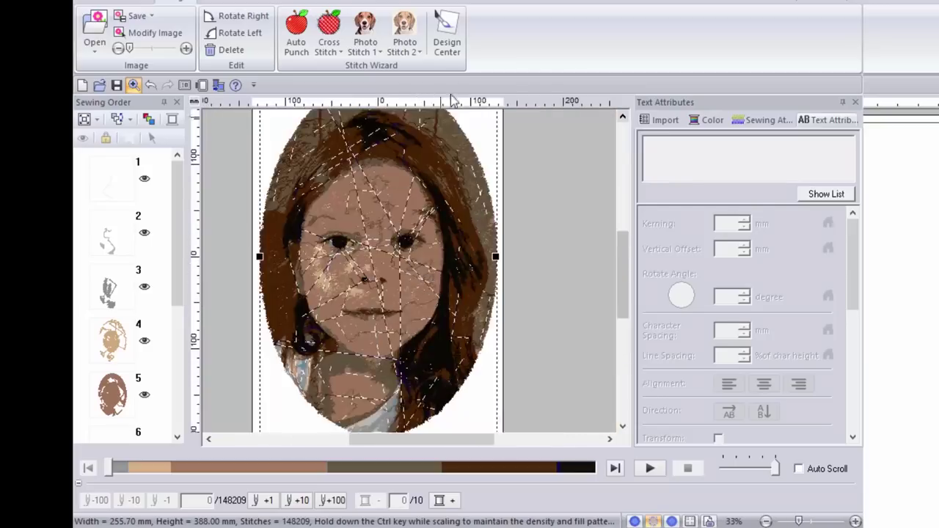
pyautogui.click(235, 53)
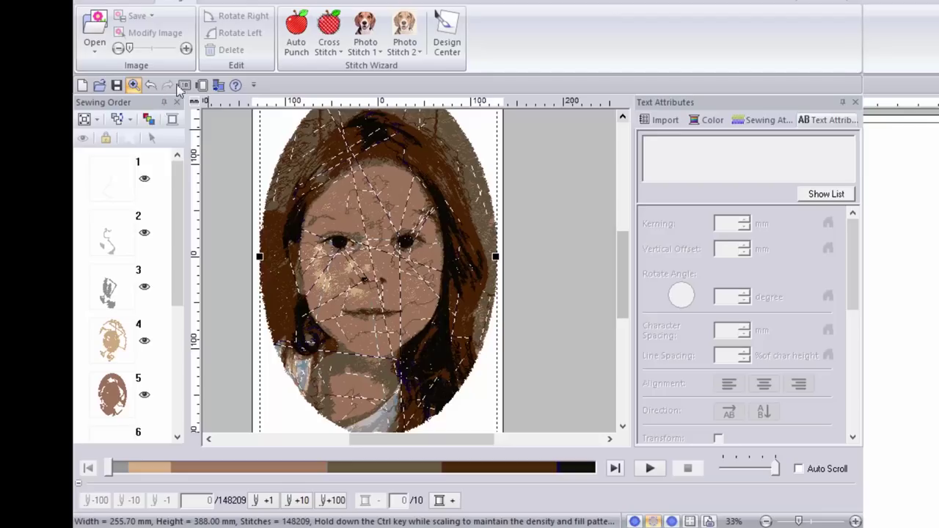
pyautogui.click(330, 202)
pyautogui.scroll(-3, 331, 212)
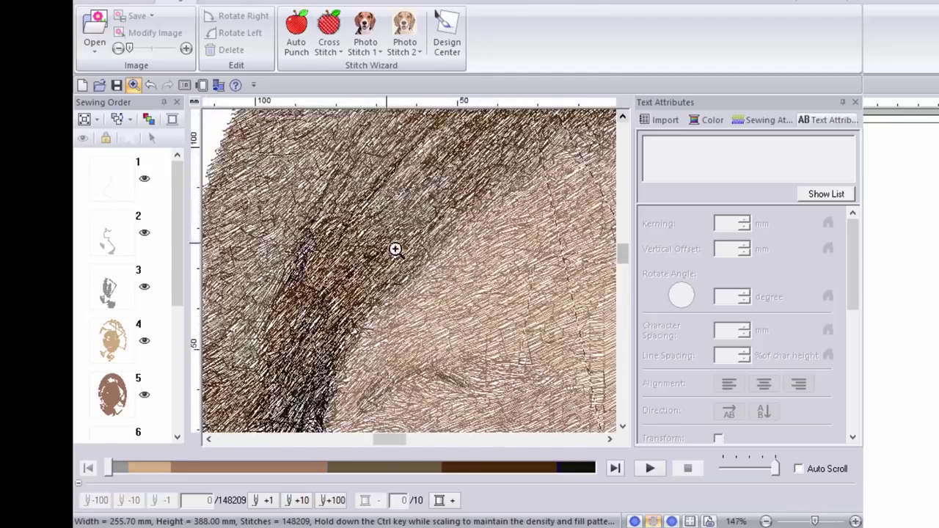
pyautogui.scroll(-3, 444, 272)
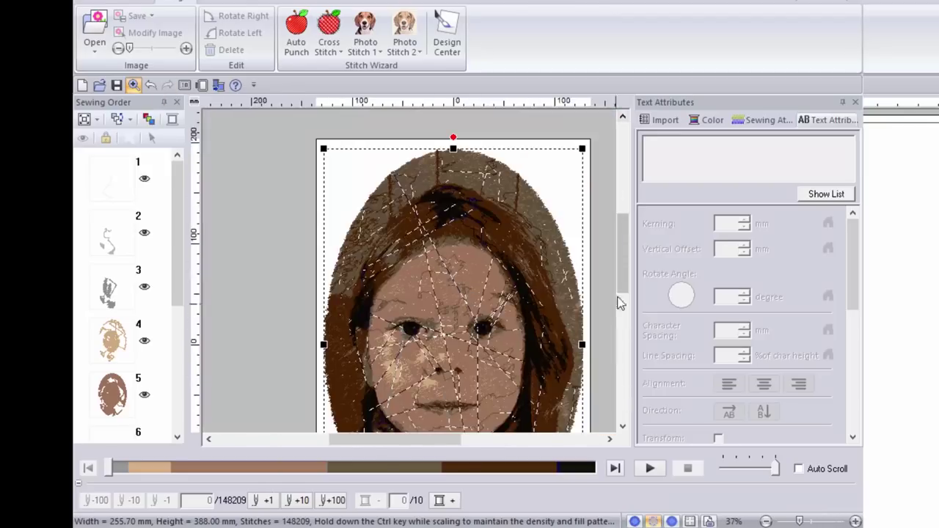
pyautogui.scroll(-3, 623, 283)
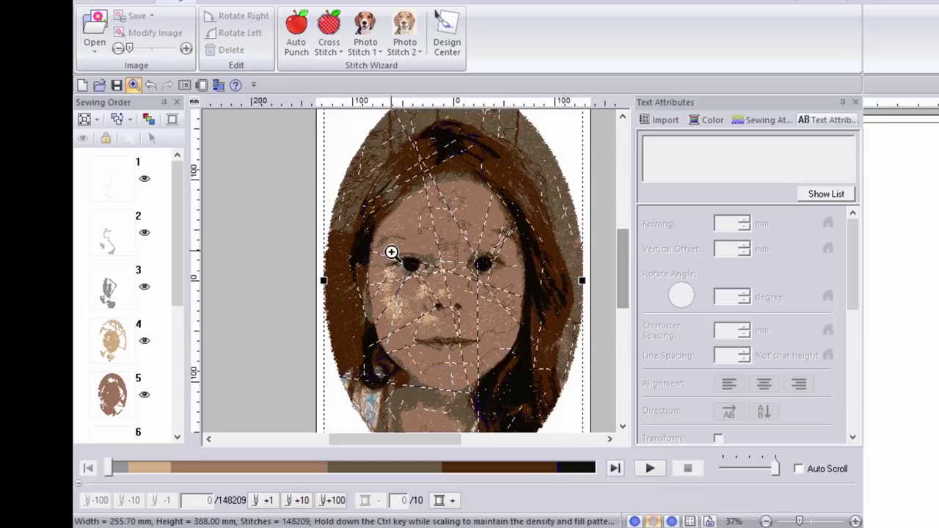
pyautogui.click(458, 329)
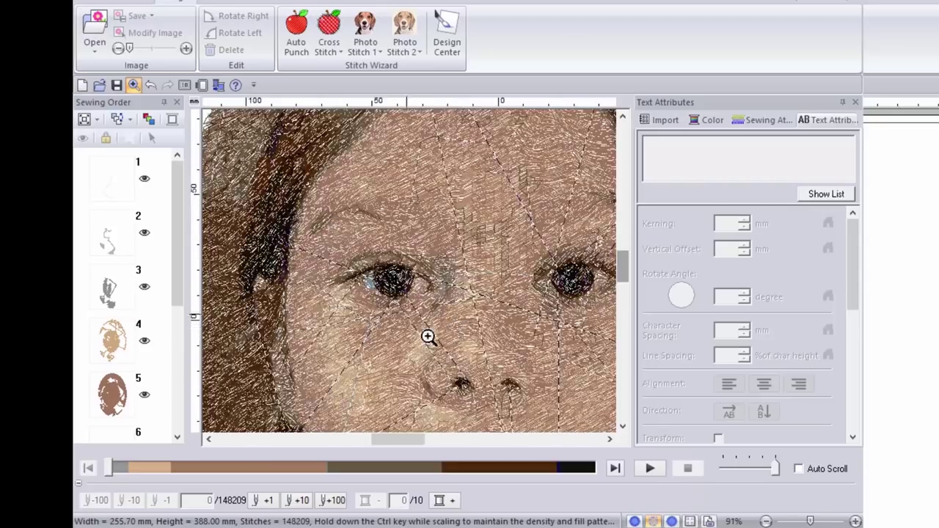
pyautogui.click(493, 394)
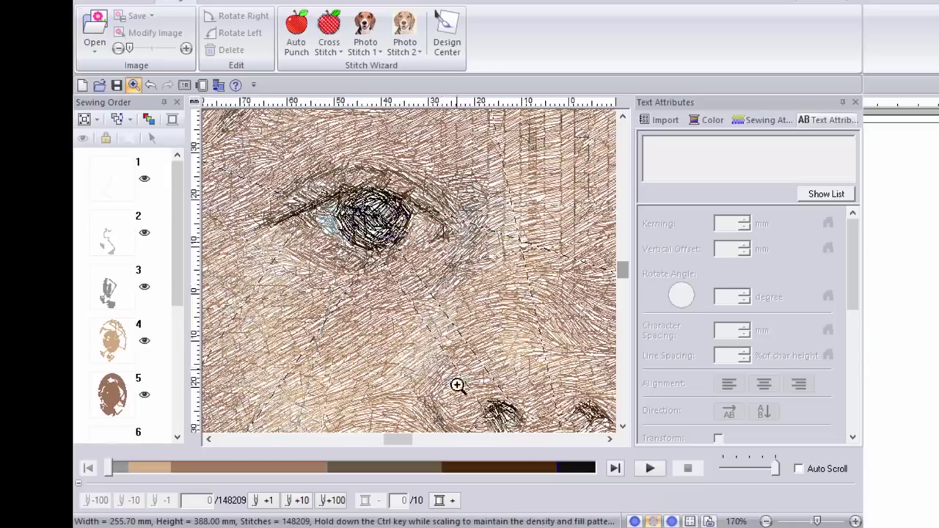
pyautogui.rightClick(419, 241)
pyautogui.rightClick(432, 259)
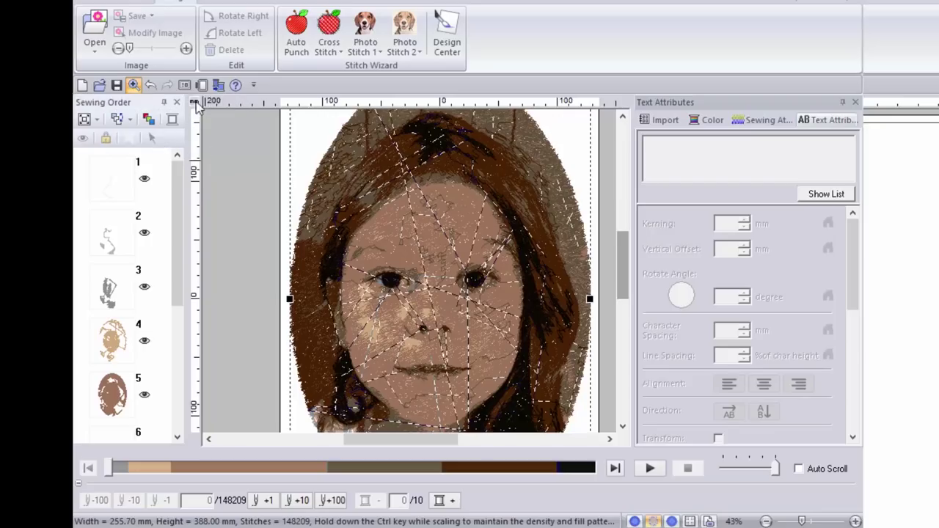
# Undo the girl's stitched portrait and start a color Photo Stitch 1 from the photo of the bearded man in front of wooden siding
pyautogui.click(151, 84)
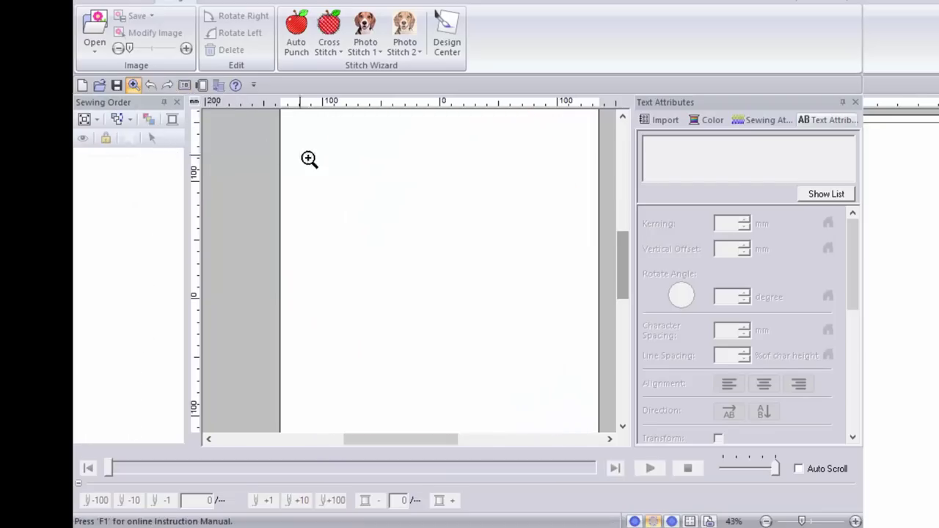
pyautogui.click(362, 53)
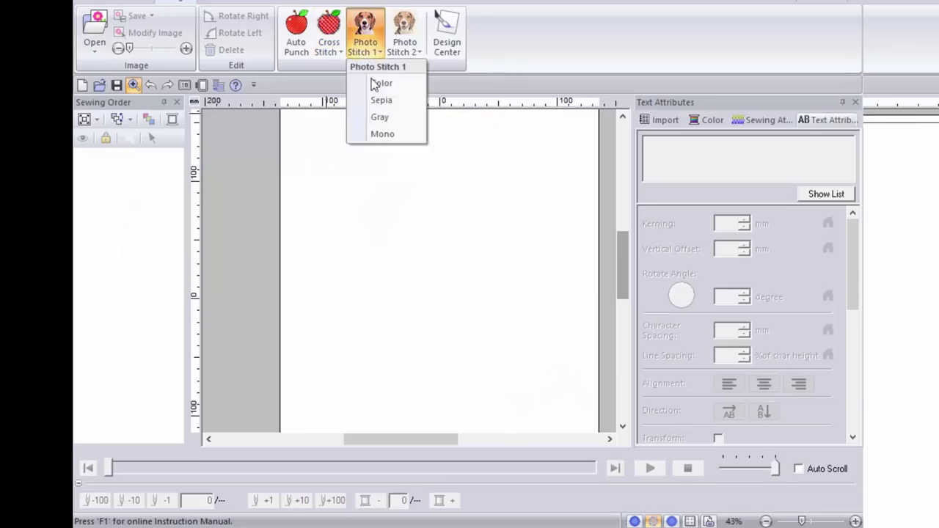
pyautogui.click(382, 83)
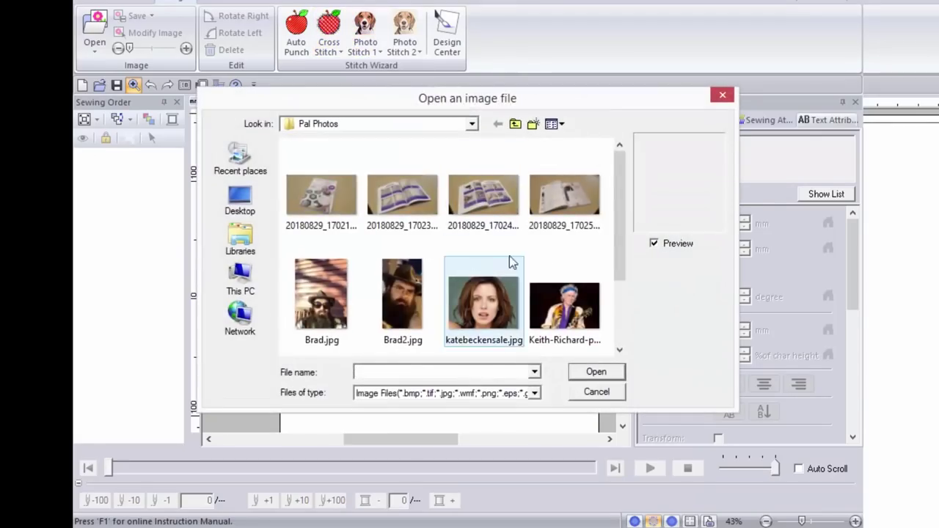
pyautogui.click(321, 297)
pyautogui.click(603, 373)
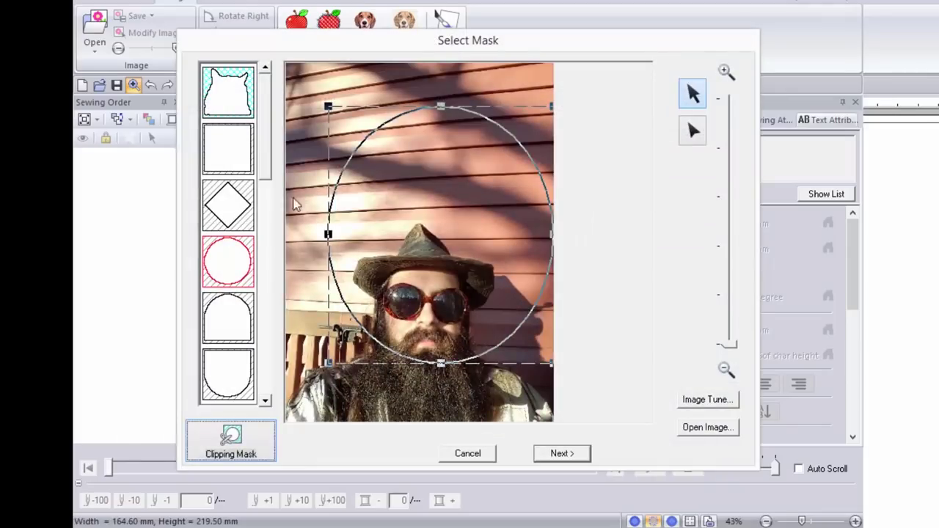
# Apply a rectangular mask framing the man's hat, face and beard down to the photo's lower edge, and accept it
pyautogui.click(248, 159)
pyautogui.moveTo(434, 276); pyautogui.dragTo(415, 309)
pyautogui.moveTo(415, 185); pyautogui.dragTo(415, 218)
pyautogui.moveTo(297, 320); pyautogui.dragTo(308, 319)
pyautogui.moveTo(467, 314); pyautogui.dragTo(471, 314)
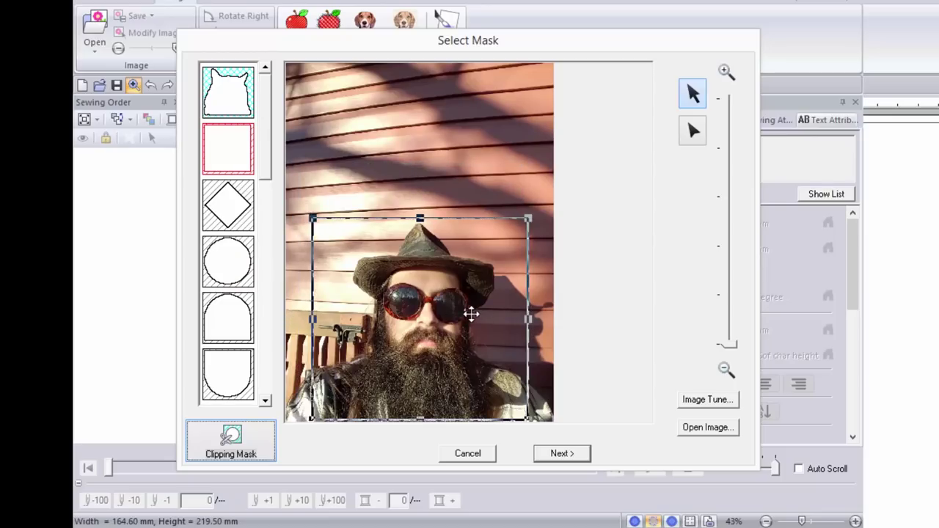
pyautogui.click(561, 453)
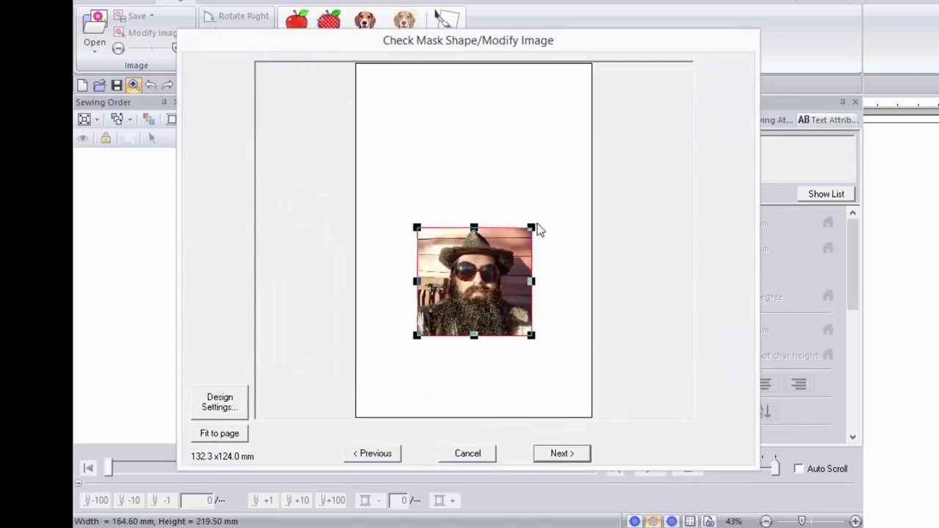
# Enlarge the masked image, fit it to the page, and continue to the photo stitch parameters
pyautogui.moveTo(531, 228); pyautogui.dragTo(576, 185)
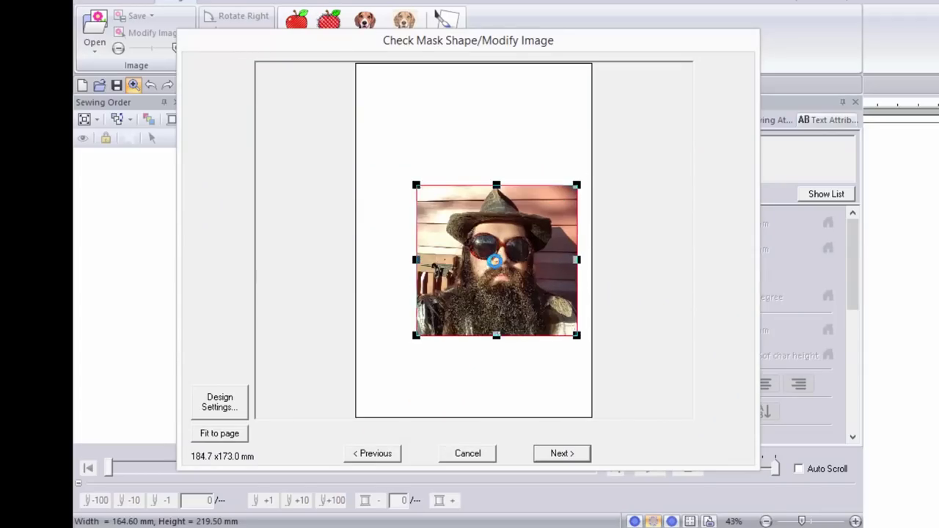
pyautogui.moveTo(502, 255); pyautogui.dragTo(483, 248)
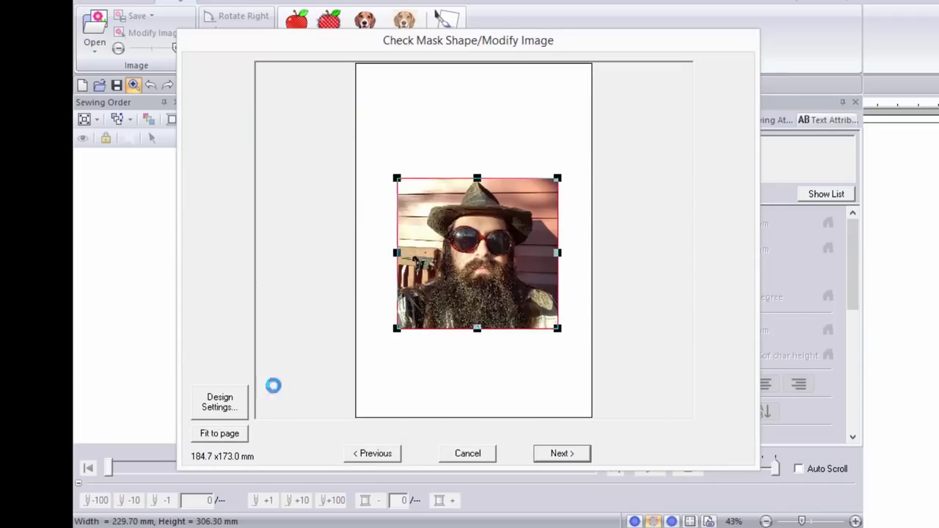
pyautogui.click(233, 438)
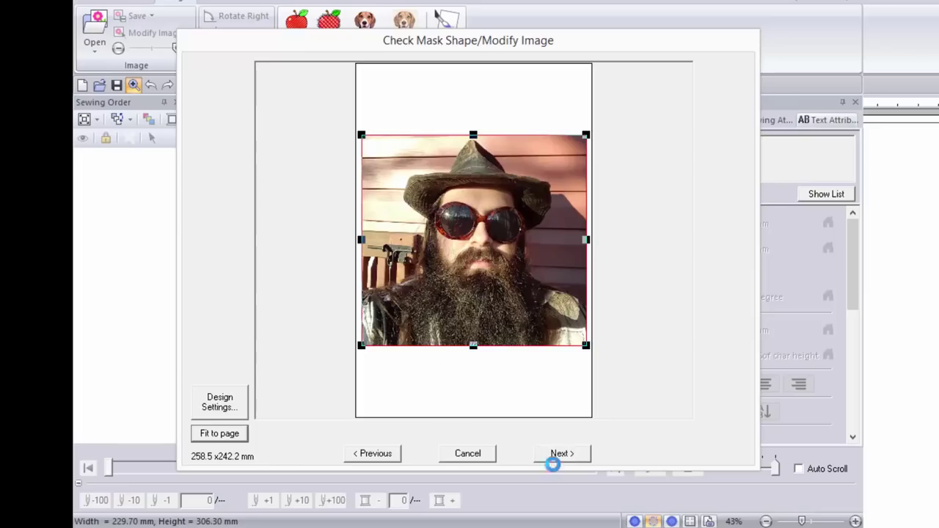
pyautogui.click(560, 454)
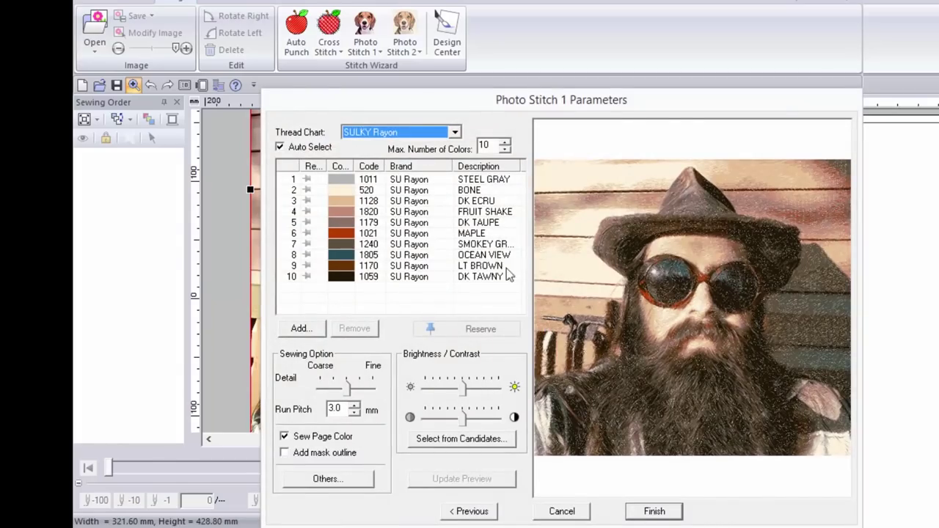
# Choose the Floriani thread chart and set the maximum number of colors to 15
pyautogui.moveTo(550, 103); pyautogui.dragTo(454, 53)
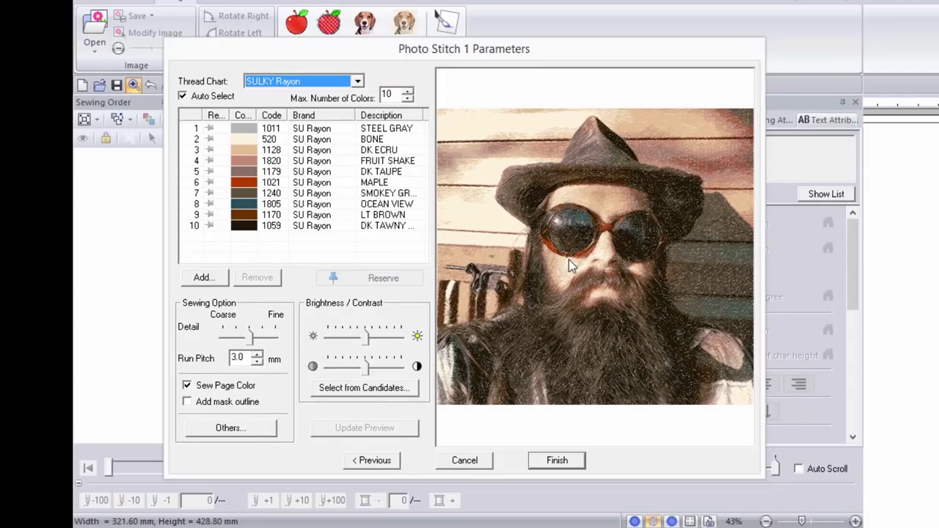
pyautogui.click(358, 82)
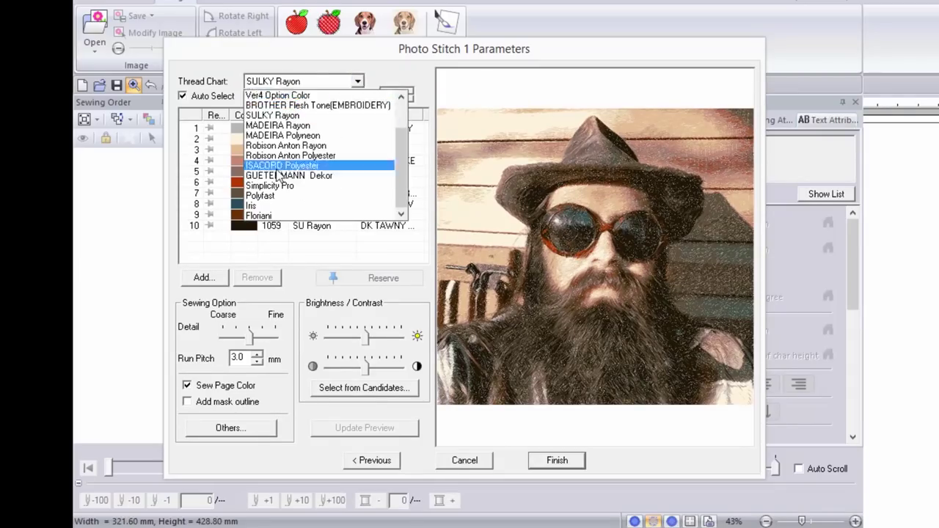
pyautogui.click(281, 215)
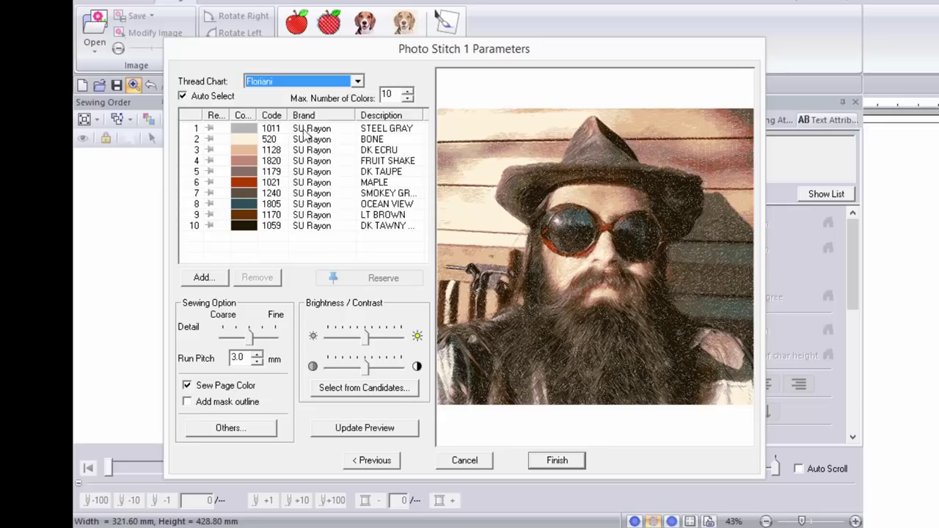
pyautogui.doubleClick(392, 94)
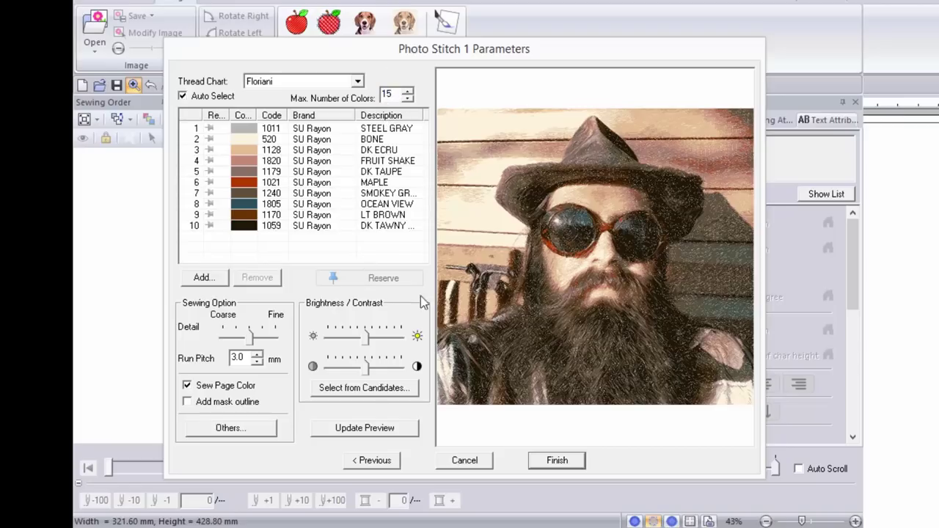
# Choose the middle brightness/contrast candidate in the last row and finish generating the photo stitch design
pyautogui.click(386, 391)
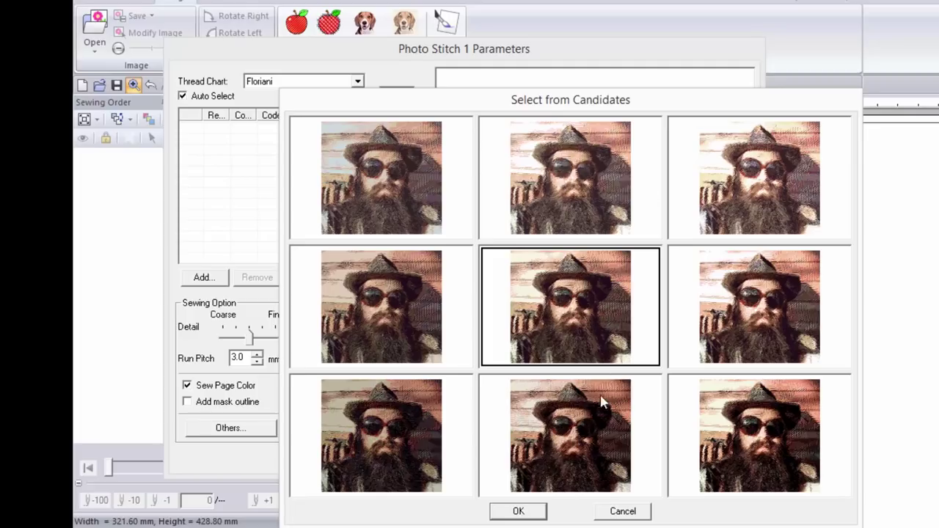
pyautogui.click(563, 449)
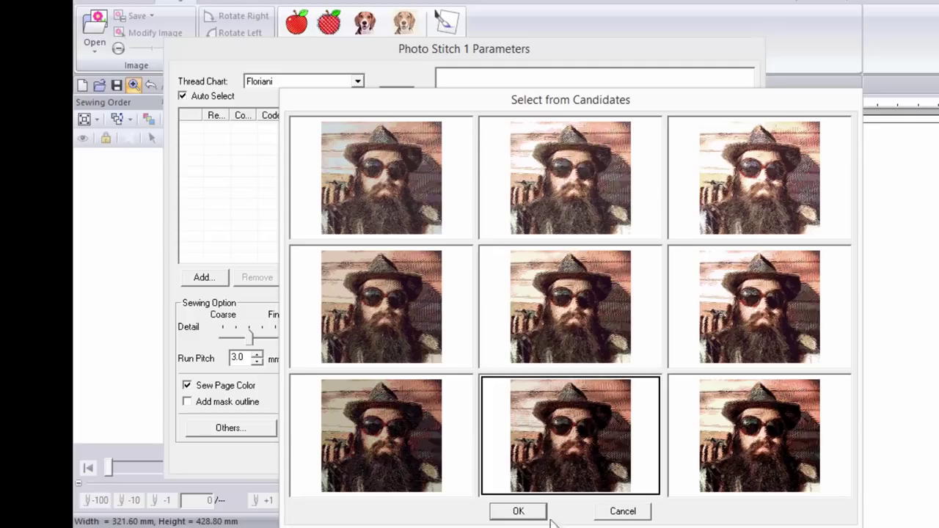
pyautogui.click(519, 511)
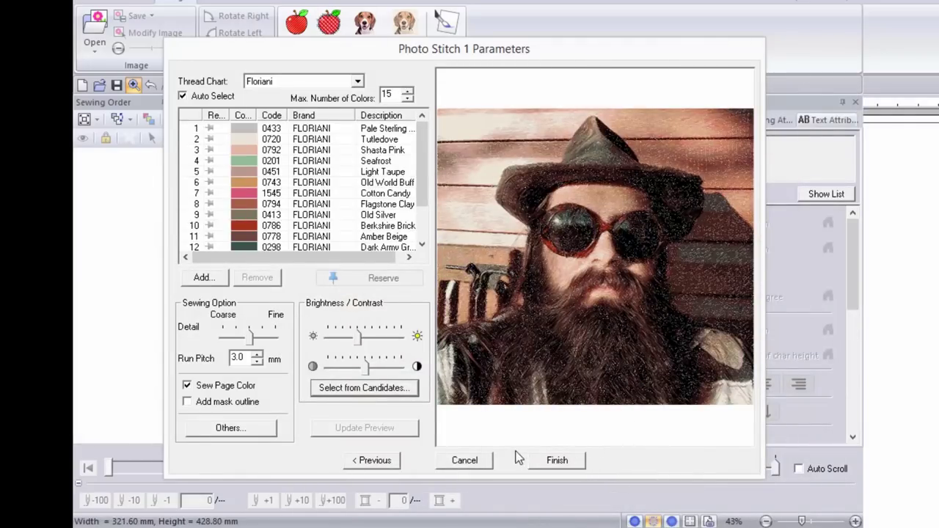
pyautogui.click(557, 460)
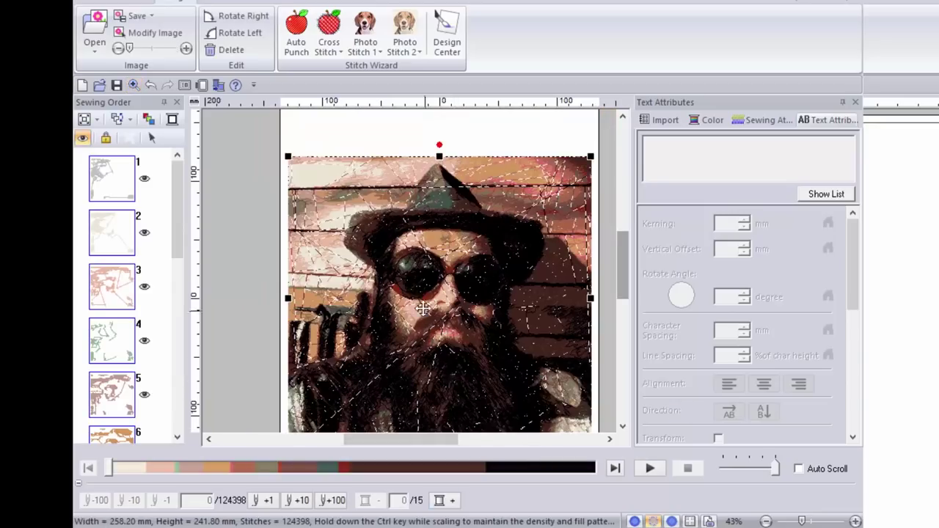
# Examine the bearded man's stitched portrait at different magnifications and its color layers in the sewing order
pyautogui.click(133, 85)
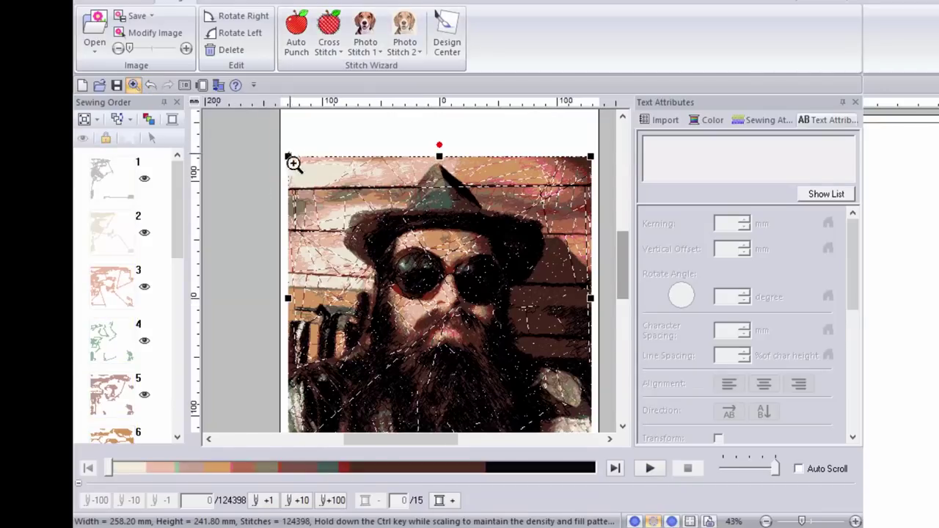
pyautogui.moveTo(294, 161); pyautogui.dragTo(588, 417)
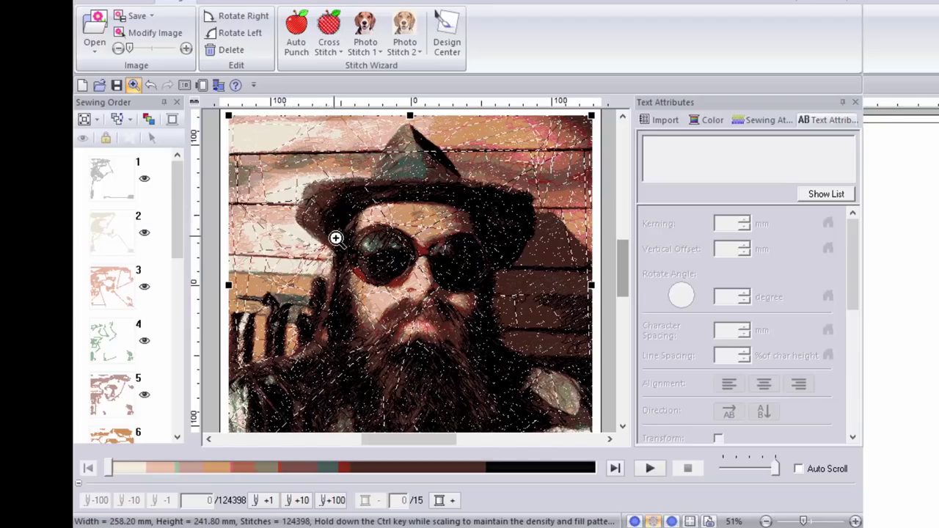
pyautogui.moveTo(178, 216); pyautogui.dragTo(192, 339)
pyautogui.moveTo(185, 220)
pyautogui.mouseDown()
pyautogui.moveTo(179, 185)
pyautogui.moveTo(181, 206)
pyautogui.mouseUp()
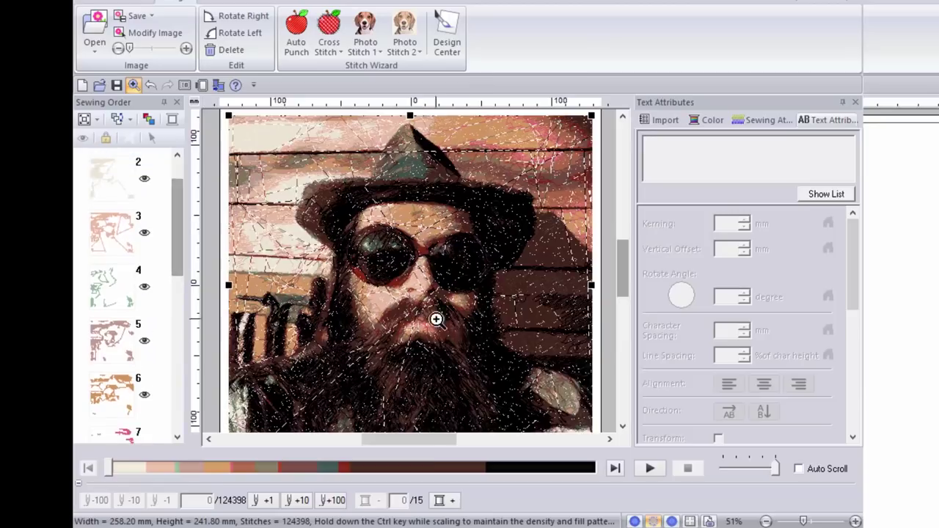
pyautogui.rightClick(437, 316)
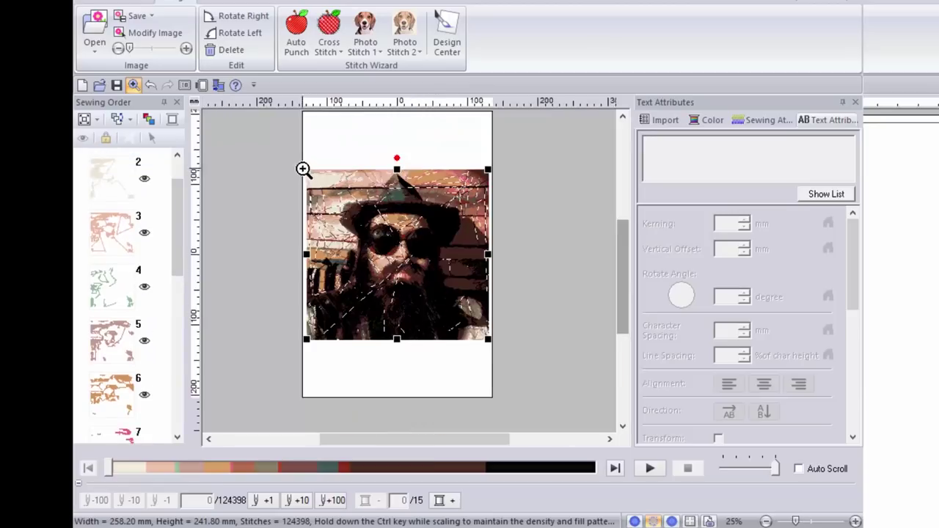
pyautogui.moveTo(460, 355); pyautogui.dragTo(501, 349)
pyautogui.click(493, 344)
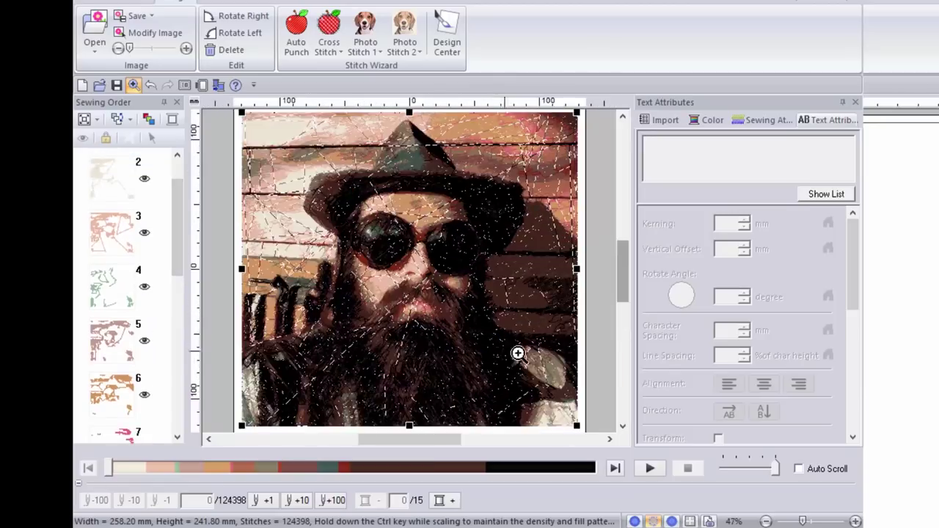
# Simulate the stitching of the whole portrait, slowing the playback briefly before returning it to full speed
pyautogui.click(650, 468)
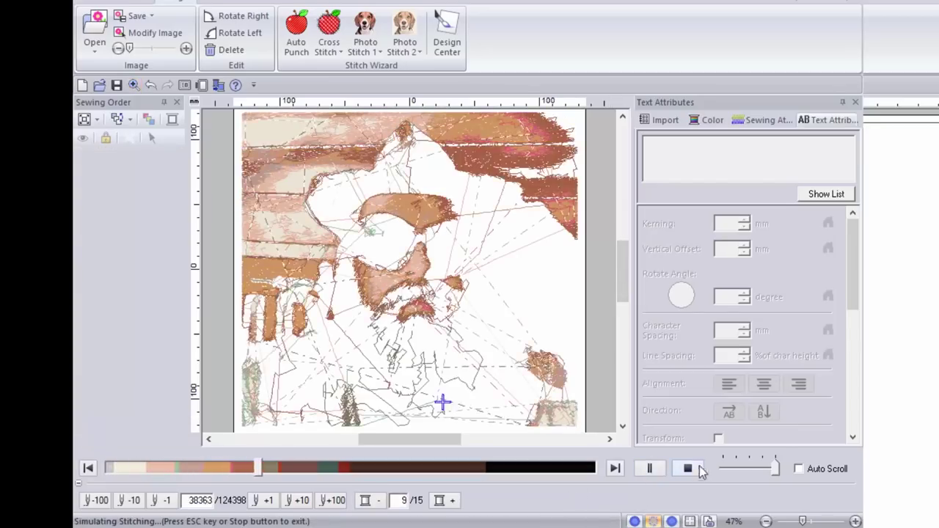
pyautogui.click(750, 466)
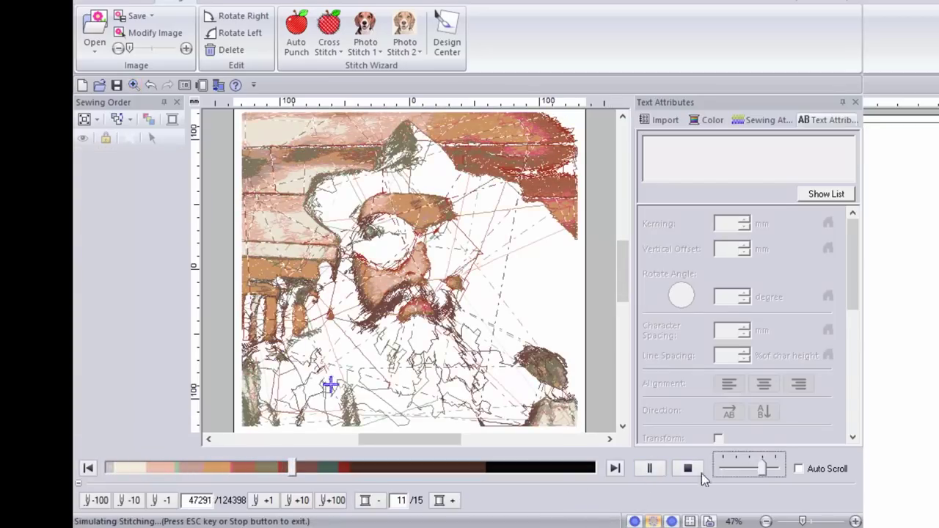
pyautogui.click(772, 470)
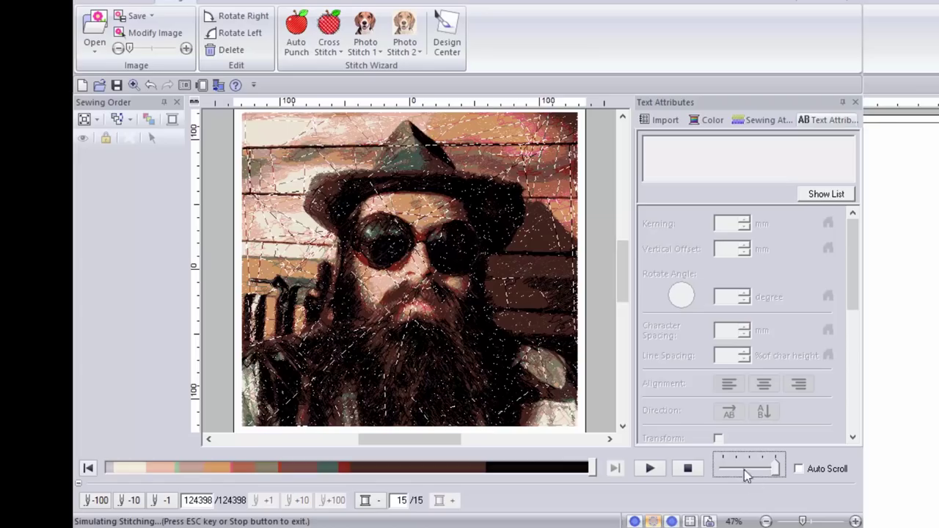
# Send the portrait design to a network embroidery machine and dismiss the completion message
pyautogui.click(139, 3)
pyautogui.click(830, 33)
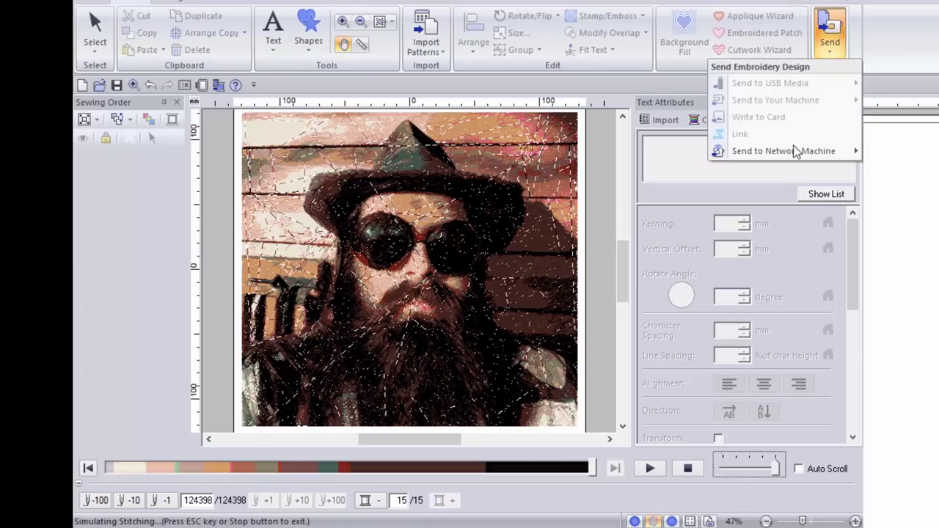
pyautogui.click(668, 153)
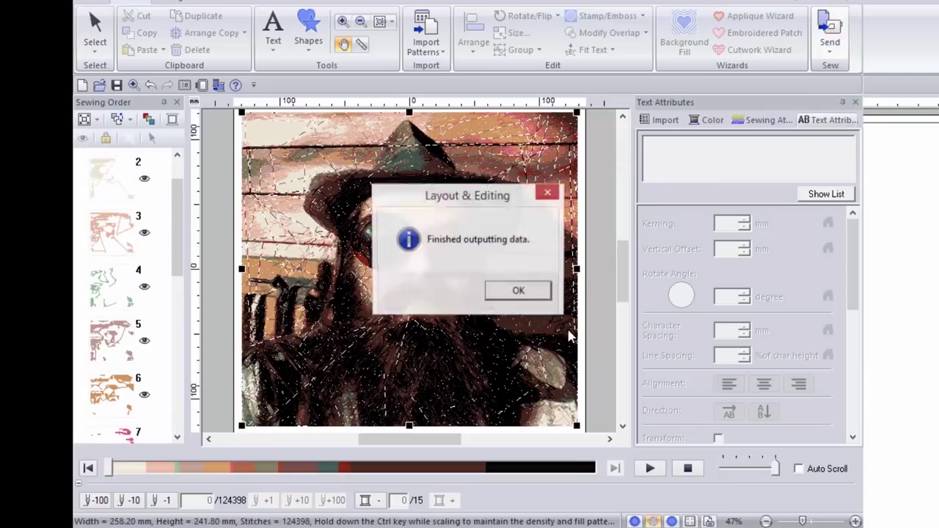
pyautogui.click(517, 292)
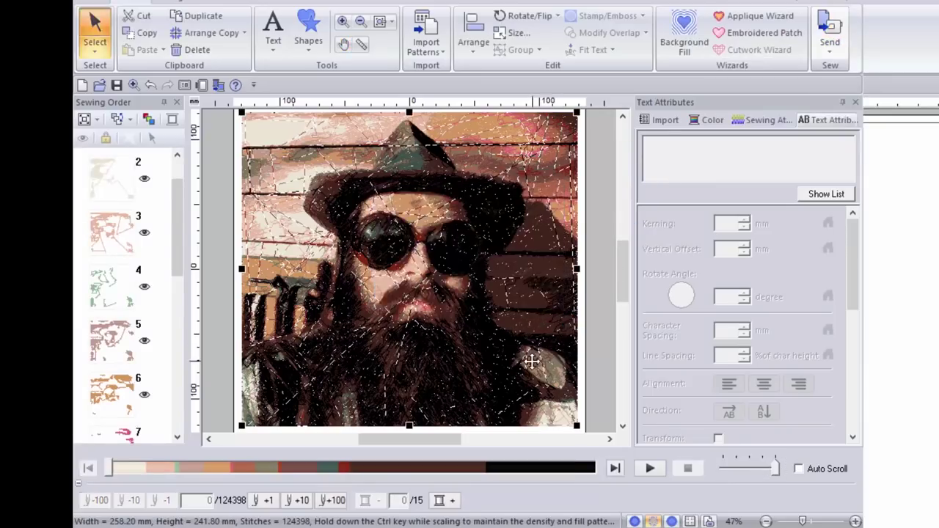